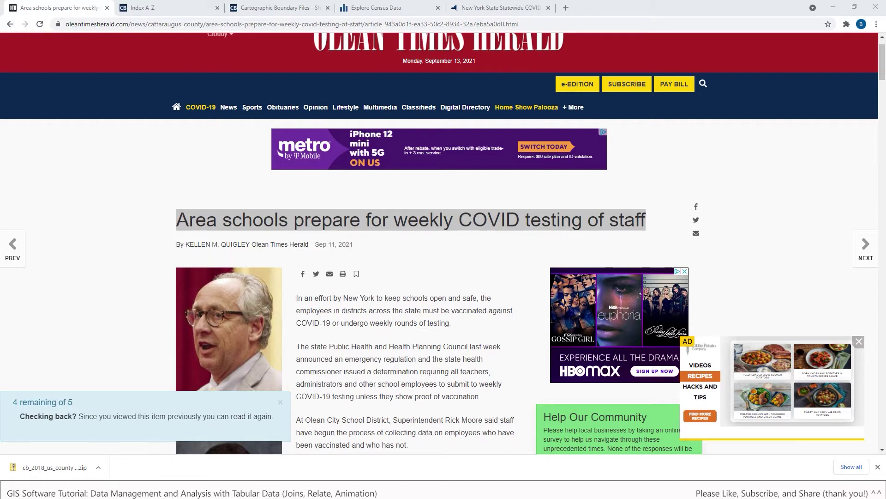
left_click(177, 221)
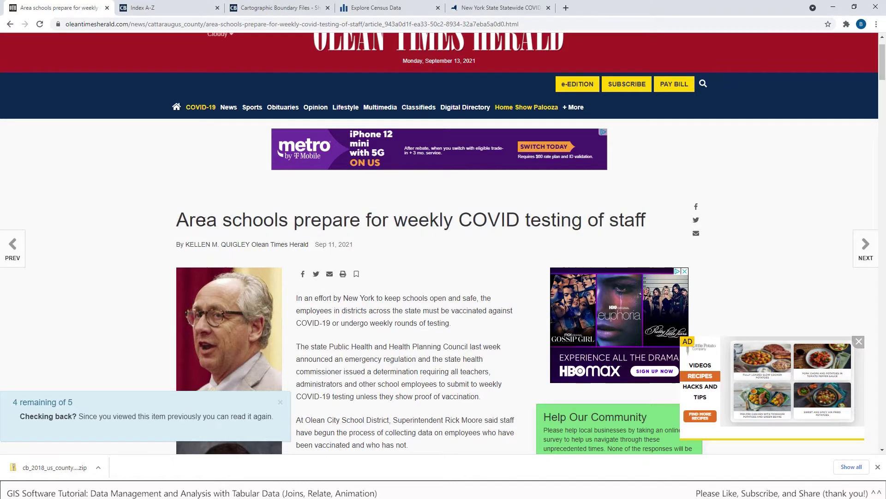
left_click_drag(177, 221, 646, 225)
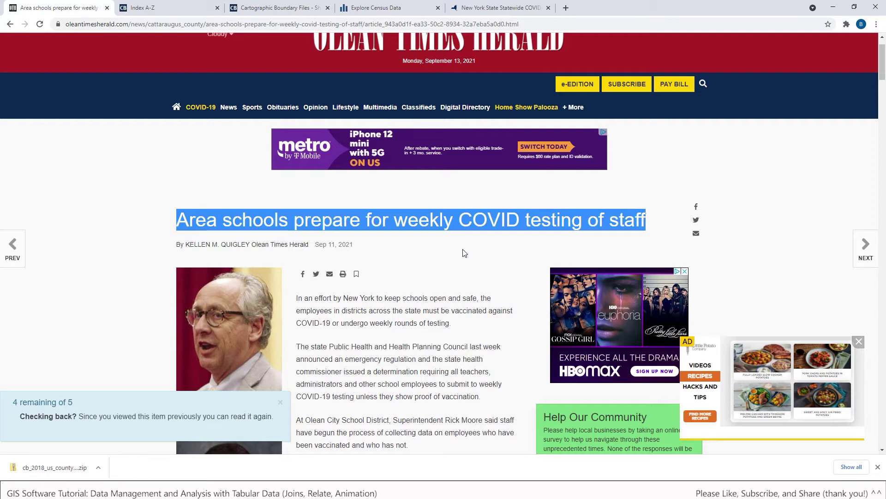
left_click(442, 264)
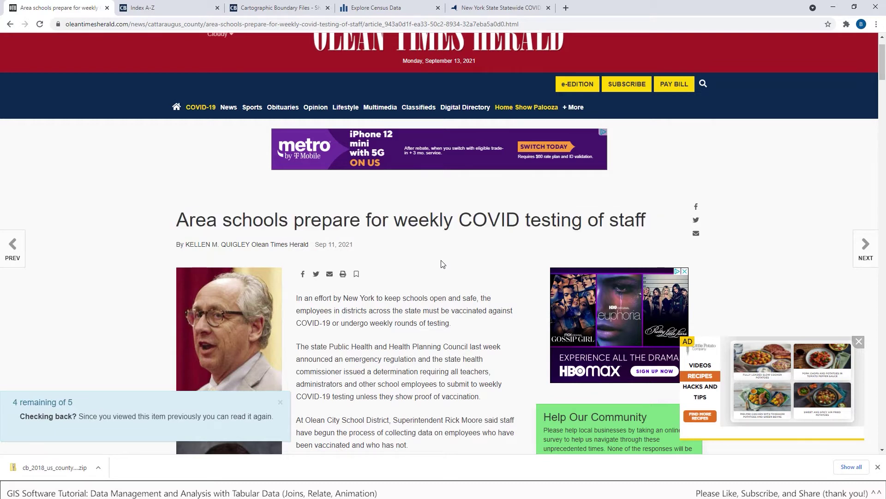
scroll(442, 261, "down", 1)
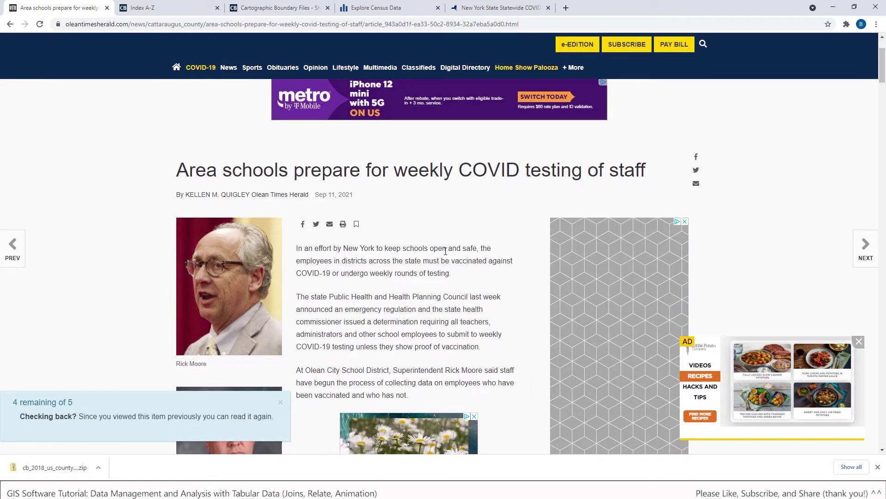
scroll(445, 251, "down", 1)
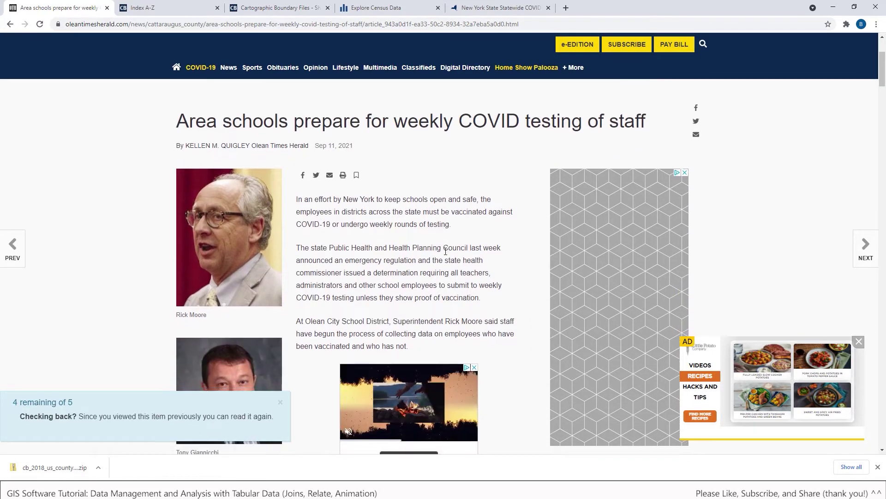
scroll(446, 251, "down", 1)
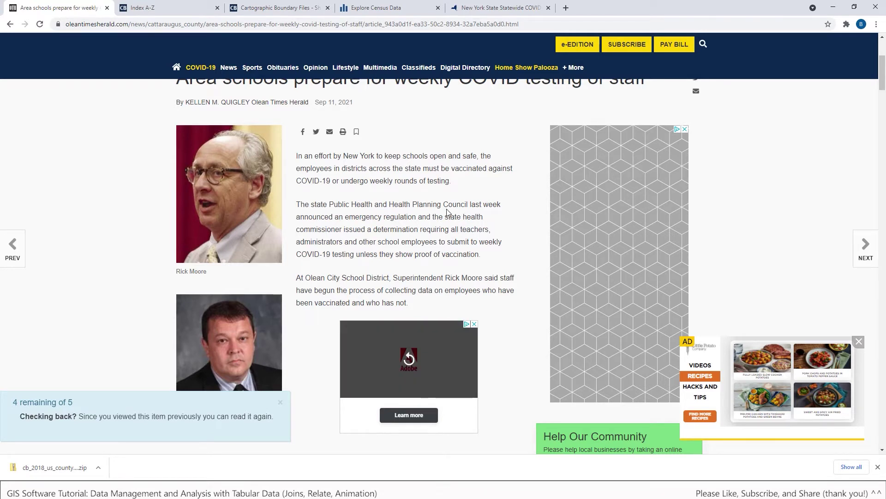
scroll(447, 212, "up", 1)
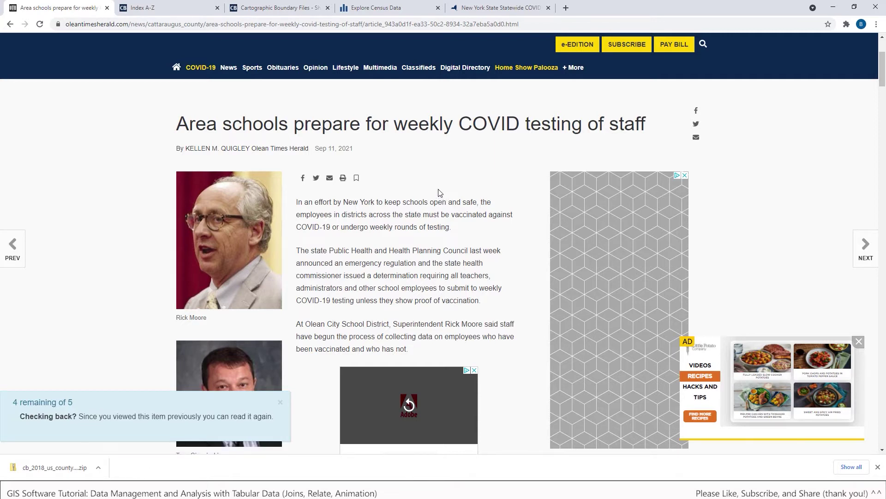
scroll(440, 193, "down", 2)
scroll(440, 193, "up", 4)
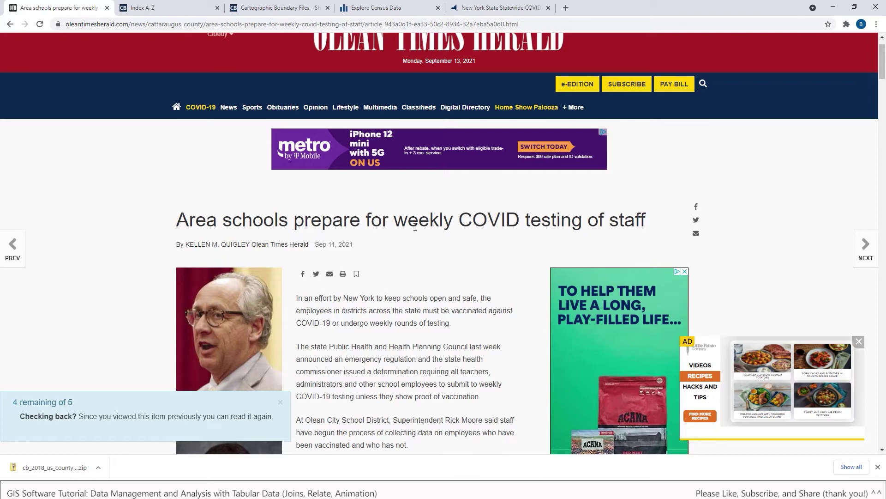
scroll(438, 245, "down", 10)
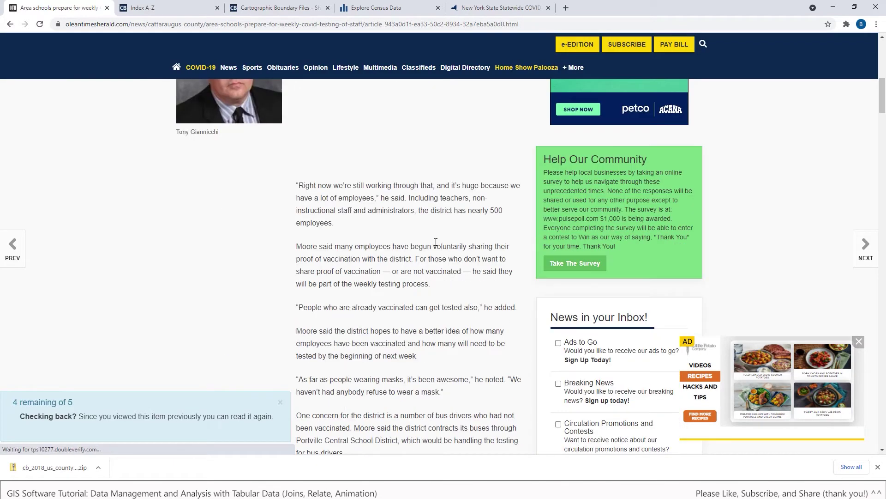
scroll(436, 246, "up", 10)
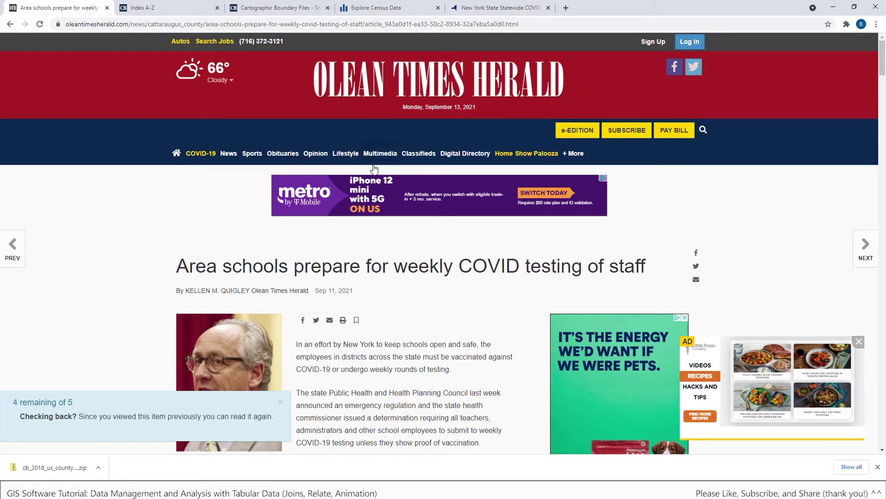
left_click(173, 8)
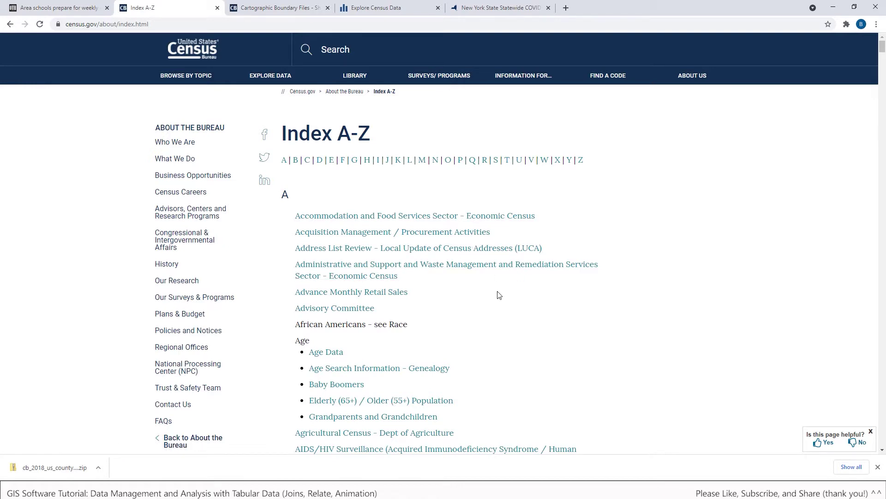
Scroll the Index A-Z page down to Education and highlight the Educational Attainment entry.
scroll(480, 288, "down", 6)
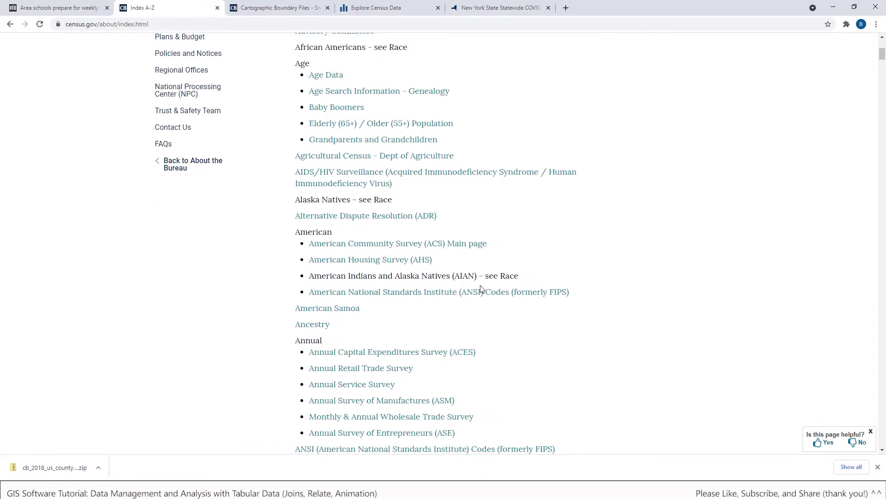
scroll(481, 288, "down", 3)
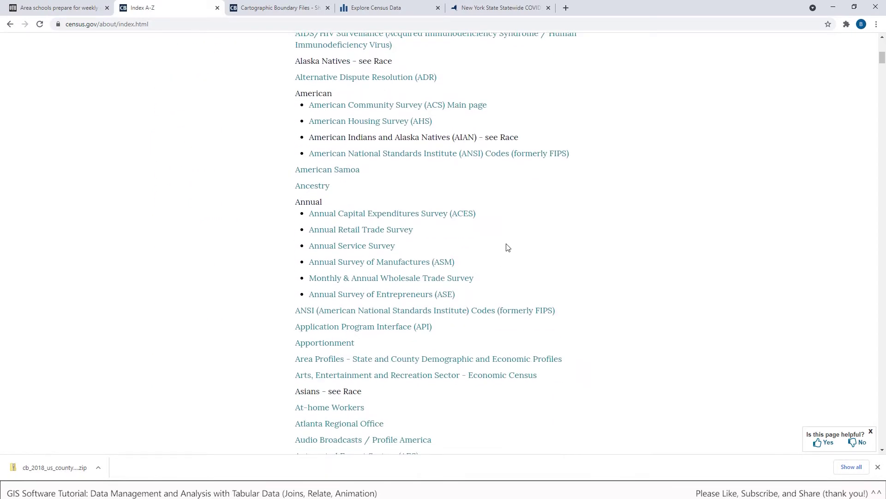
scroll(507, 247, "down", 4)
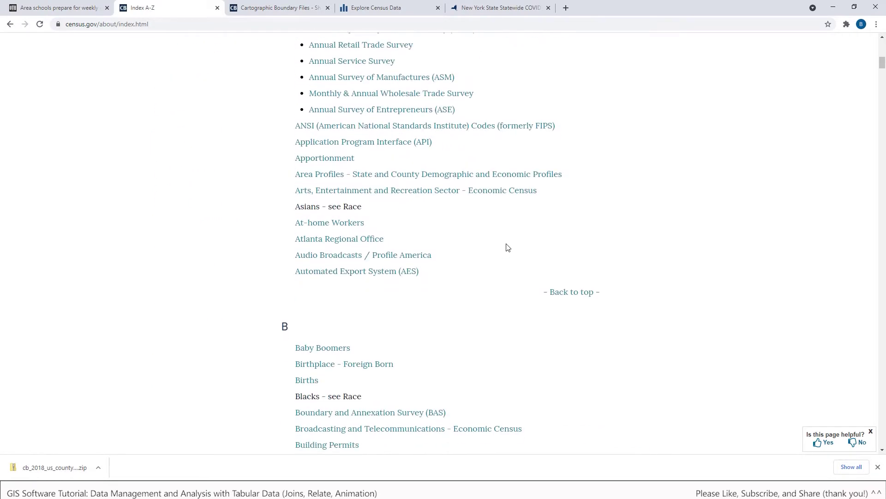
scroll(508, 247, "down", 4)
scroll(507, 249, "up", 17)
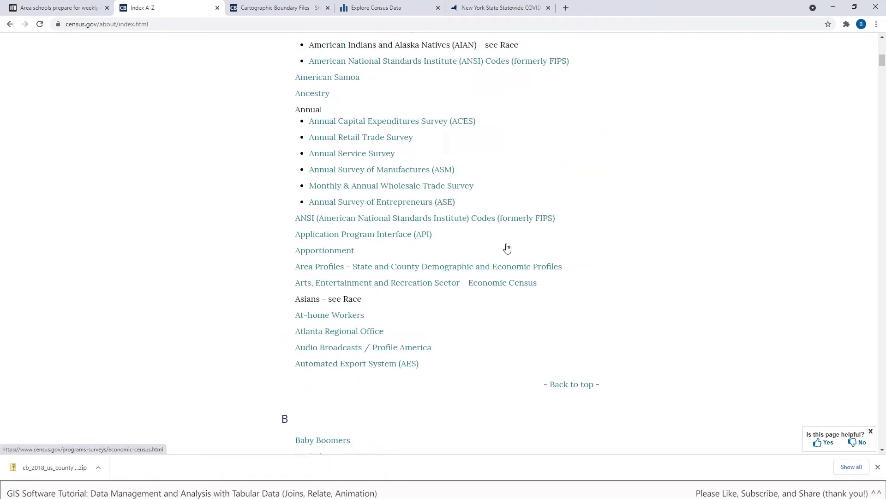
scroll(419, 257, "down", 20)
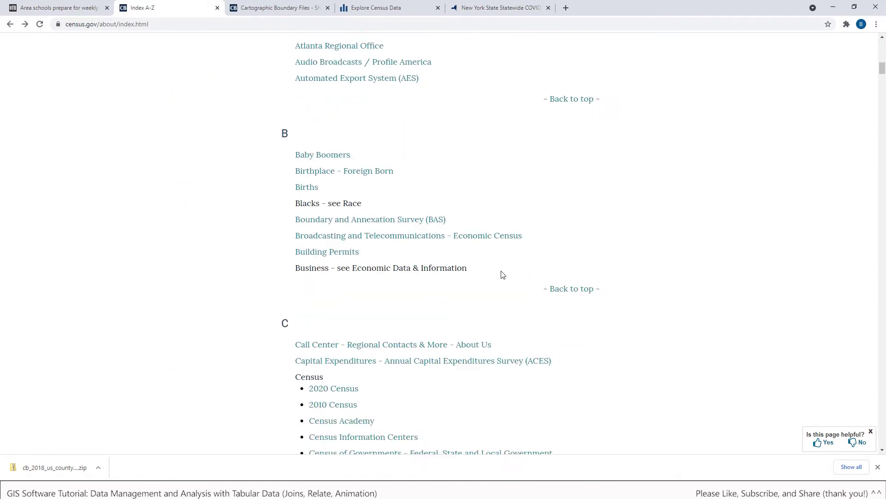
scroll(505, 274, "down", 15)
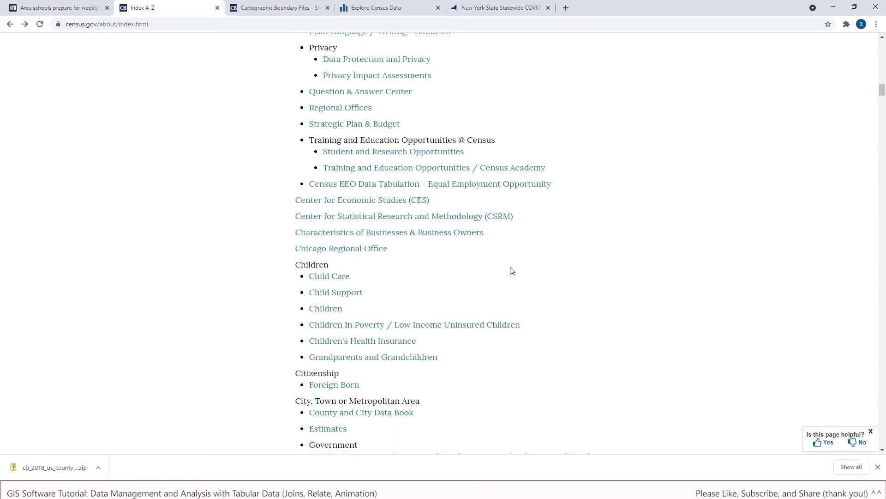
scroll(512, 270, "down", 12)
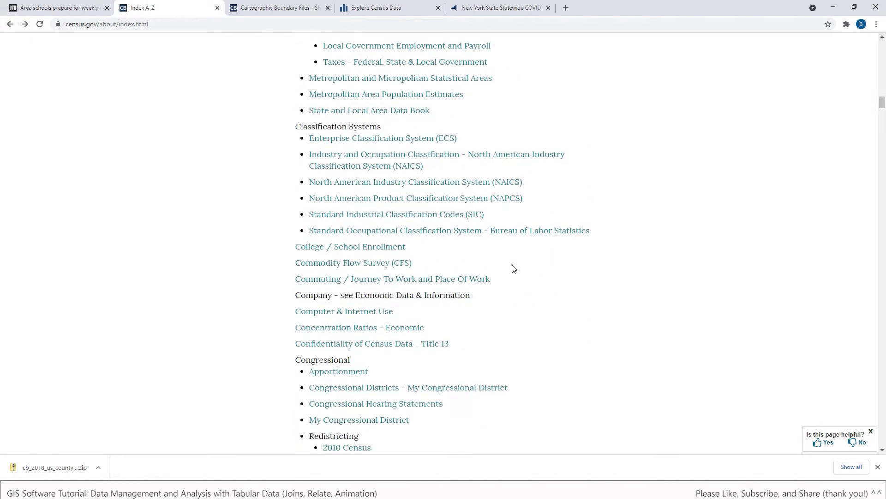
scroll(514, 269, "down", 8)
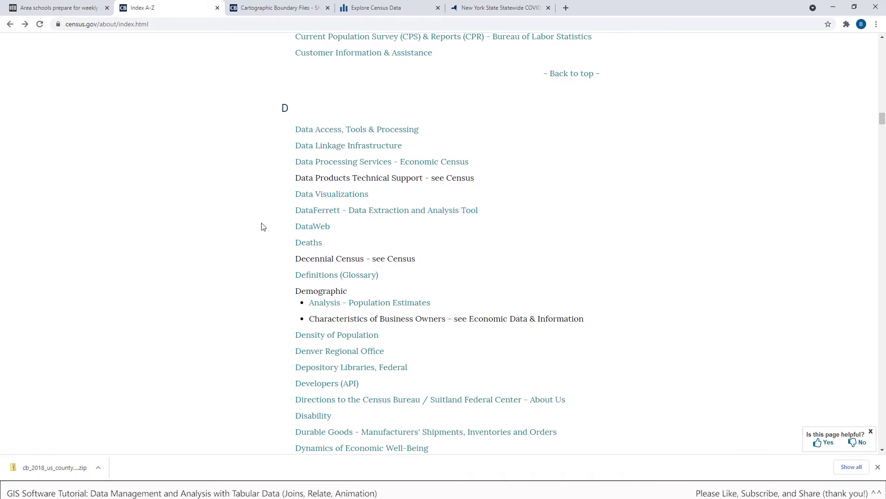
scroll(261, 228, "down", 3)
scroll(261, 228, "down", 5)
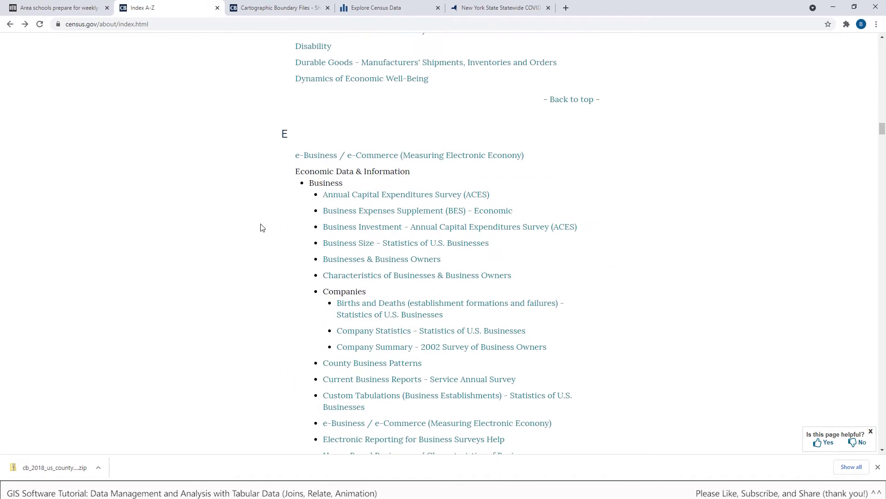
scroll(261, 227, "down", 15)
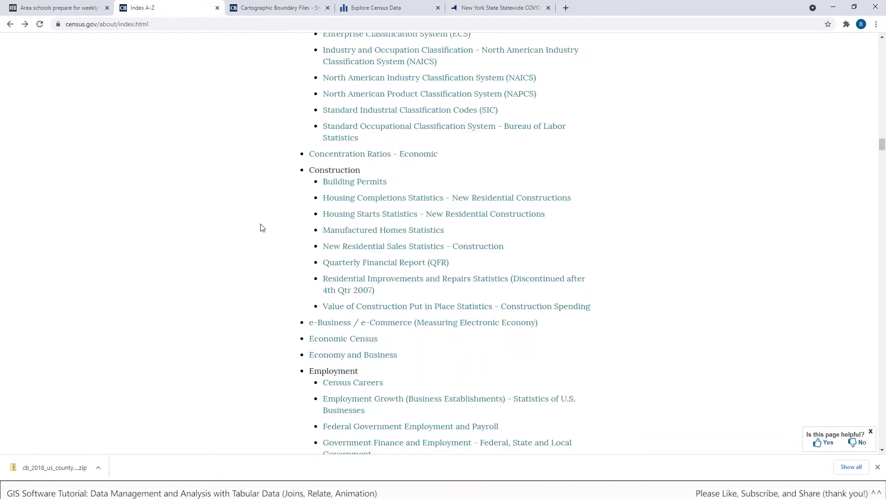
scroll(261, 227, "down", 10)
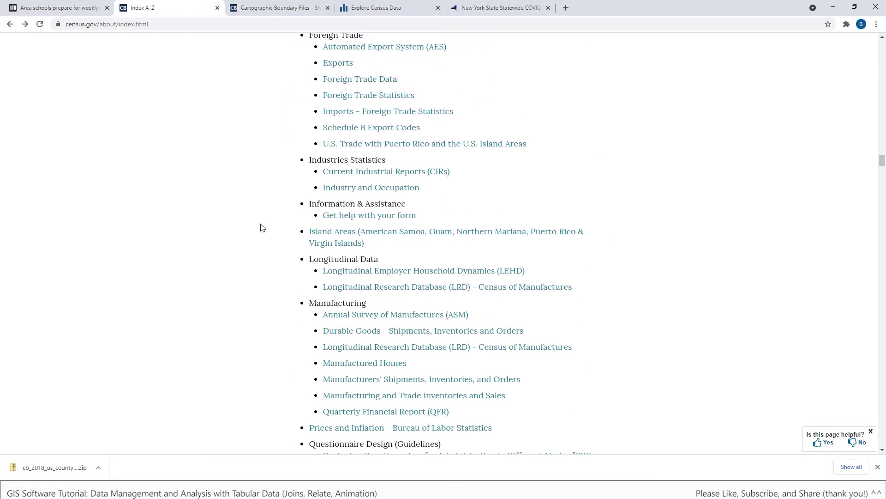
scroll(261, 227, "down", 14)
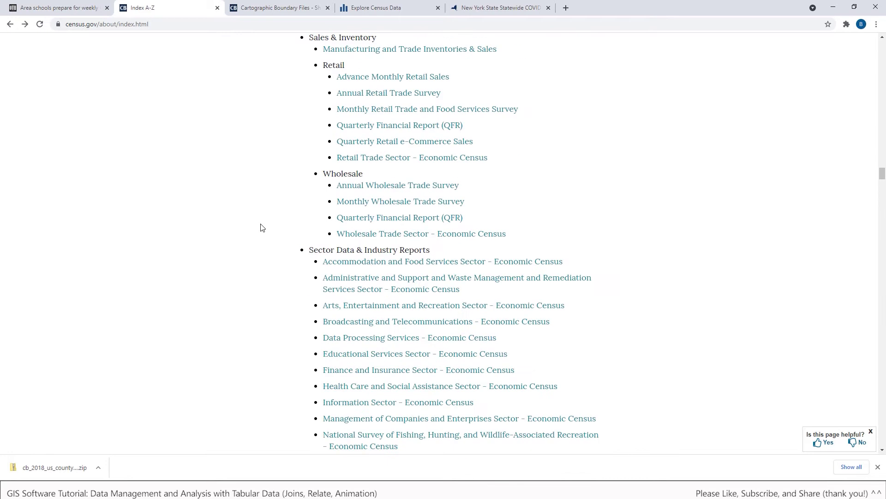
scroll(261, 227, "down", 4)
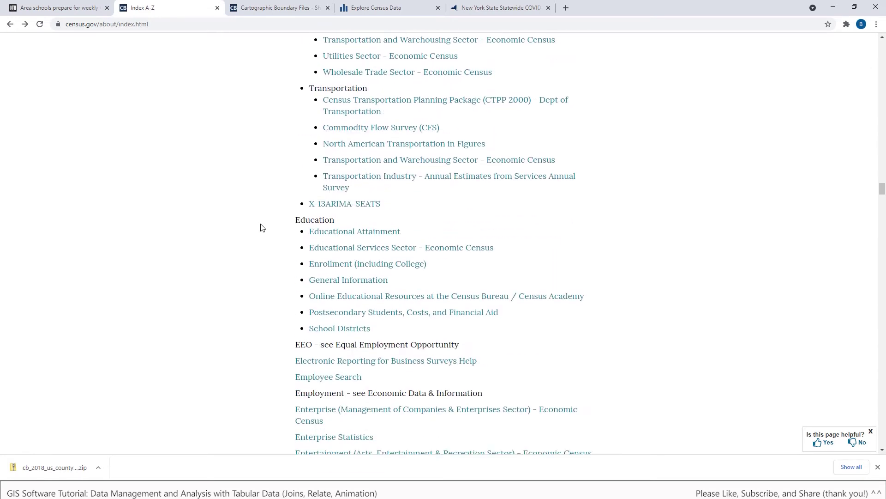
left_click_drag(295, 220, 335, 220)
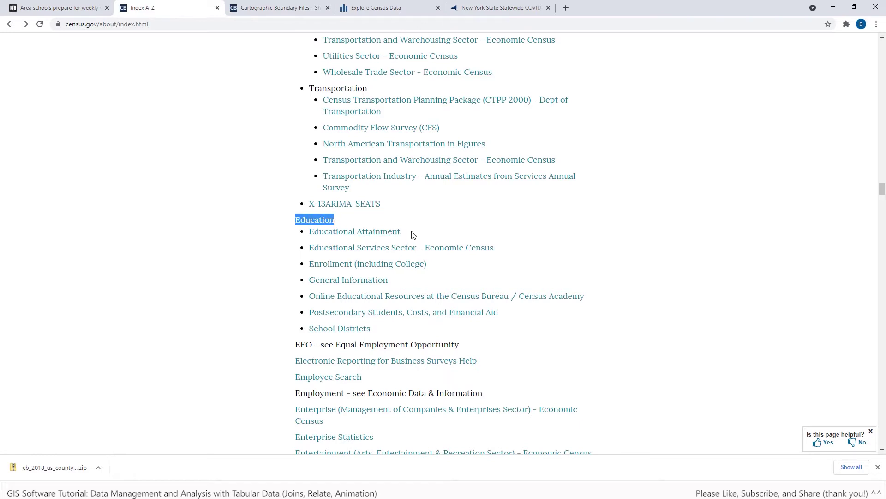
left_click_drag(401, 232, 310, 230)
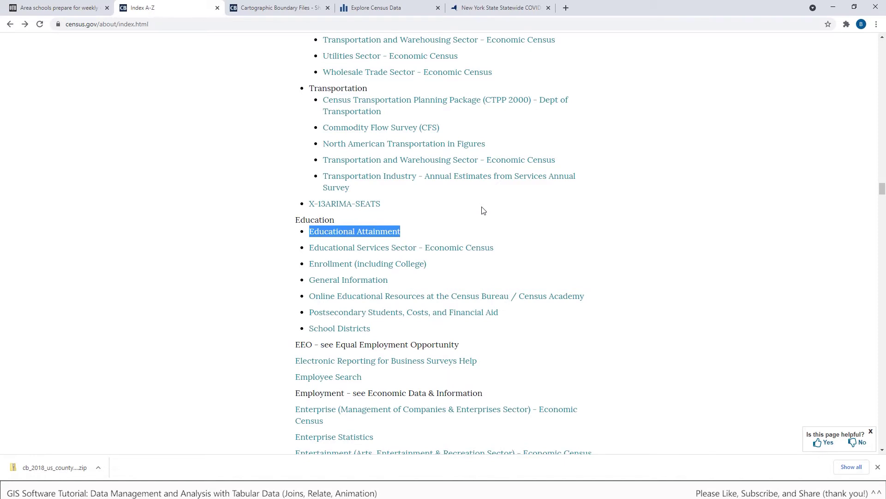
Return to the Cartographic Boundary Files - Shapefile page and scroll to the county downloads.
left_click(287, 11)
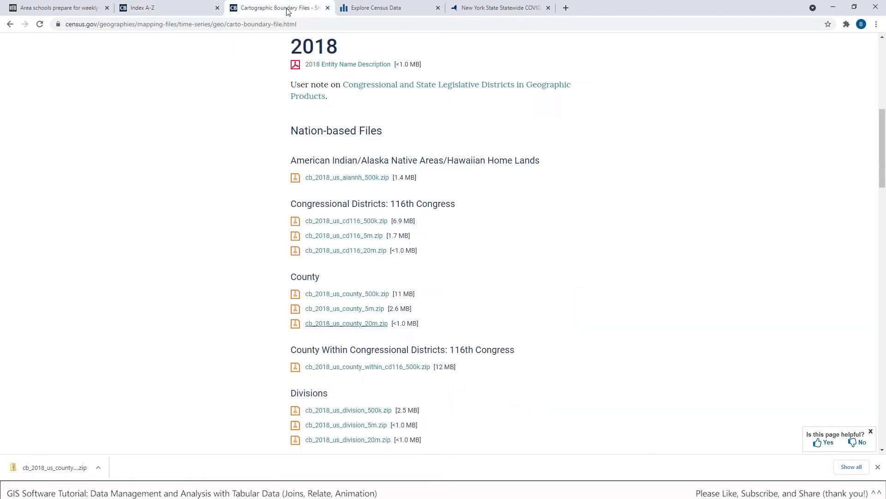
scroll(459, 134, "up", 5)
scroll(459, 134, "up", 3)
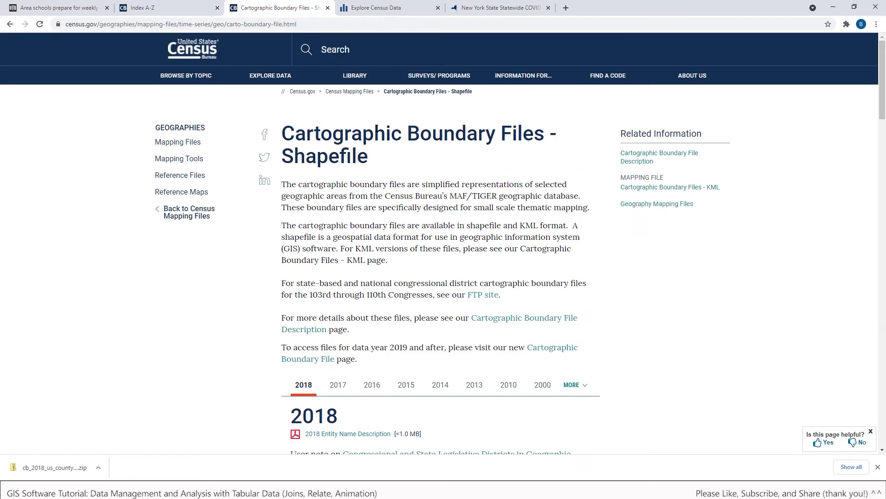
left_click_drag(288, 133, 367, 151)
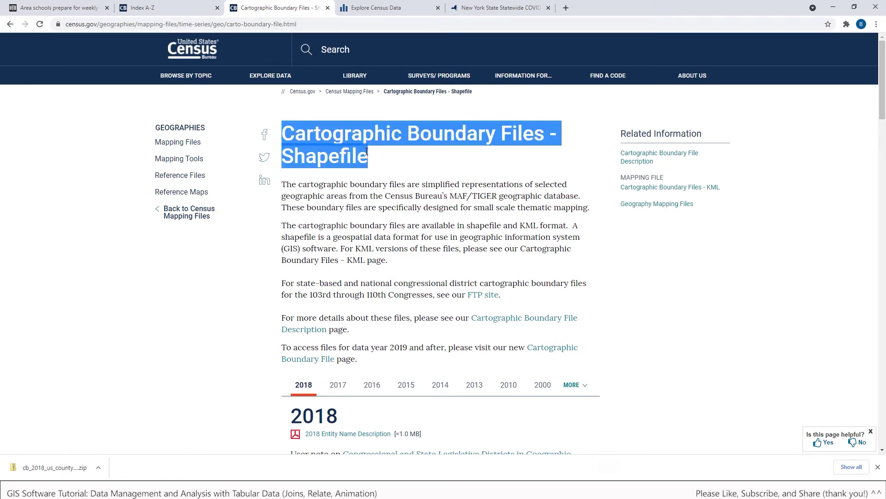
left_click(426, 165)
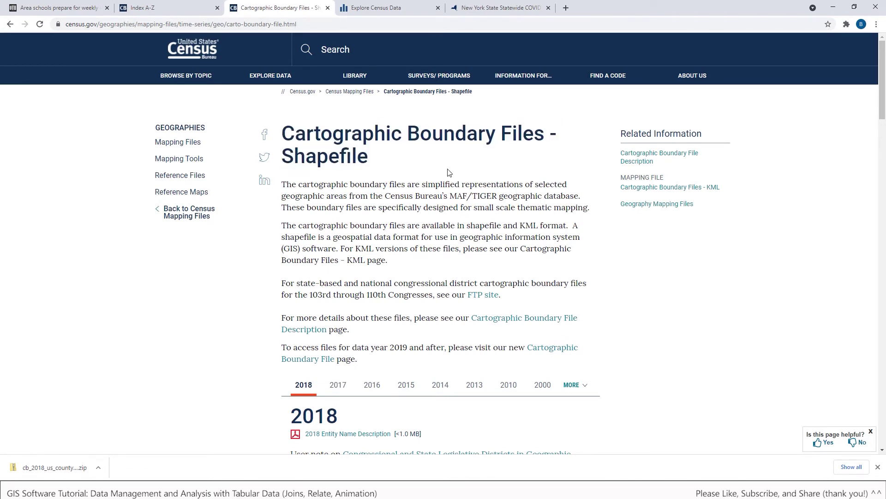
scroll(446, 198, "down", 8)
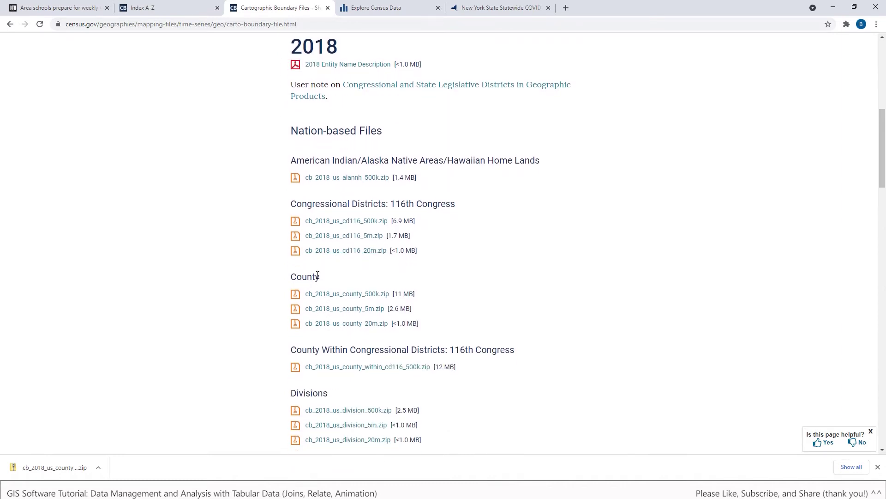
Save cb_2018_us_county_20m.zip into C:\temp and reveal it in File Explorer.
right_click(360, 327)
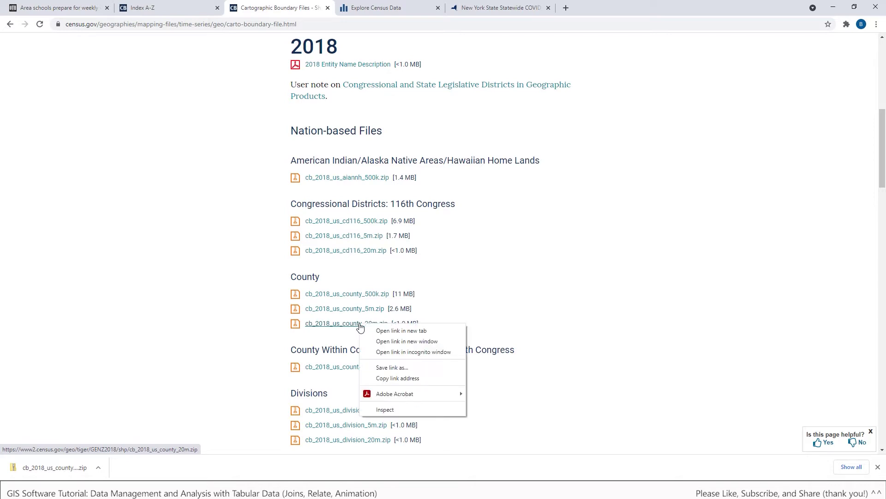
left_click(388, 367)
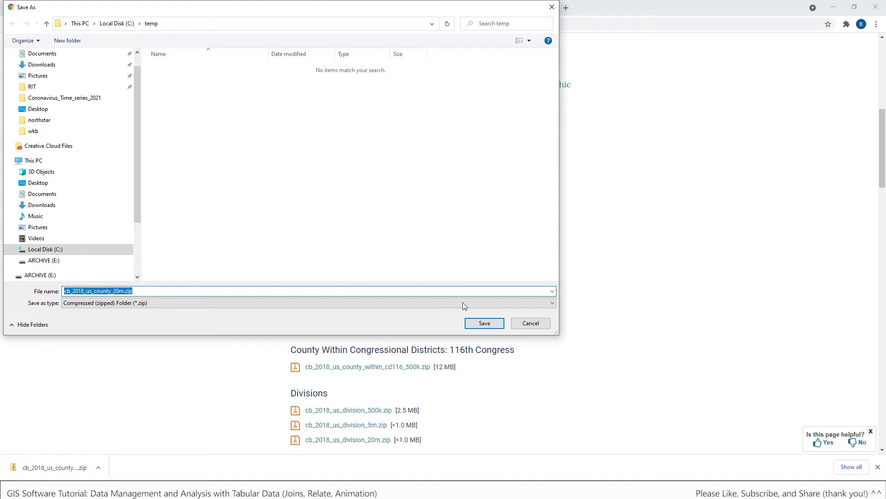
left_click(484, 323)
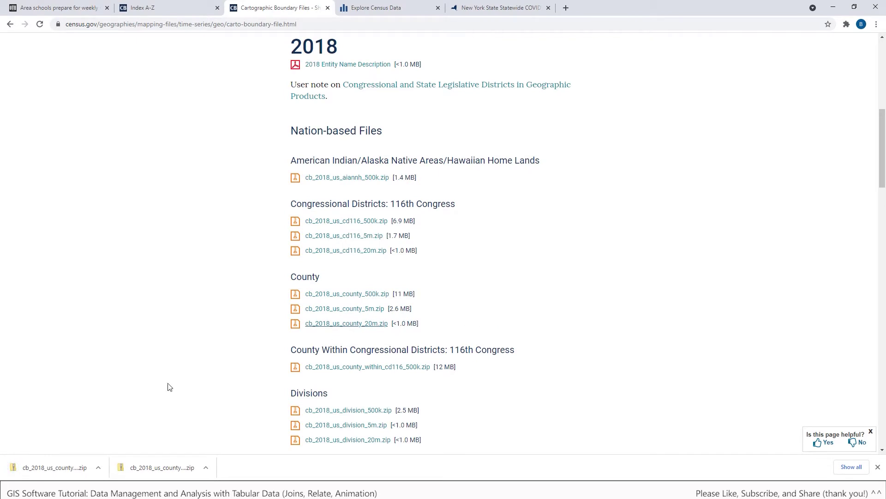
left_click(98, 469)
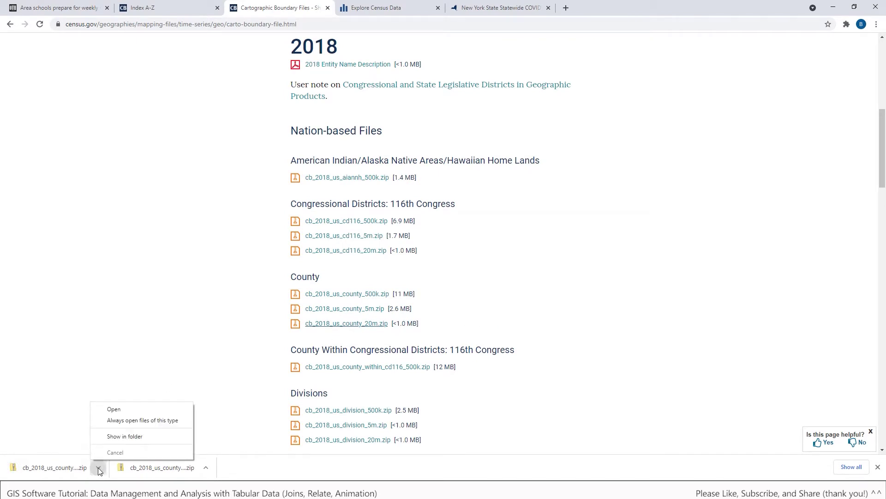
left_click(119, 438)
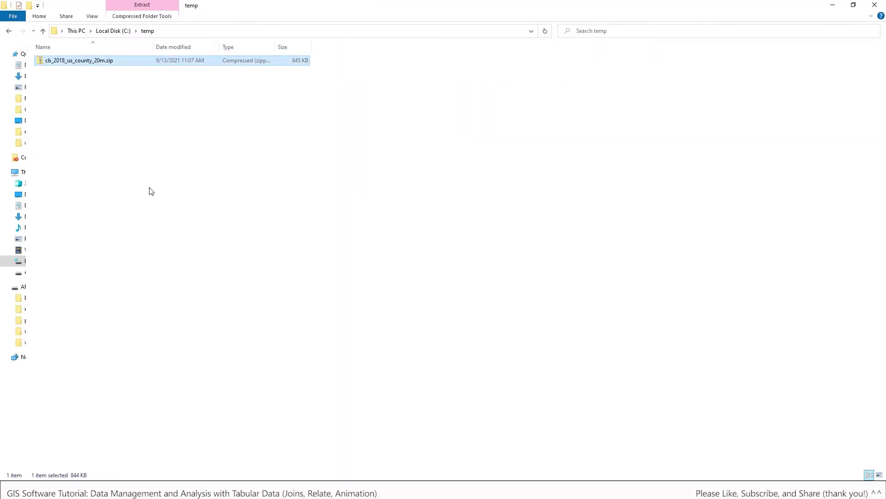
Extract cb_2018_us_county_20m.zip into its own folder with 7-Zip.
right_click(84, 64)
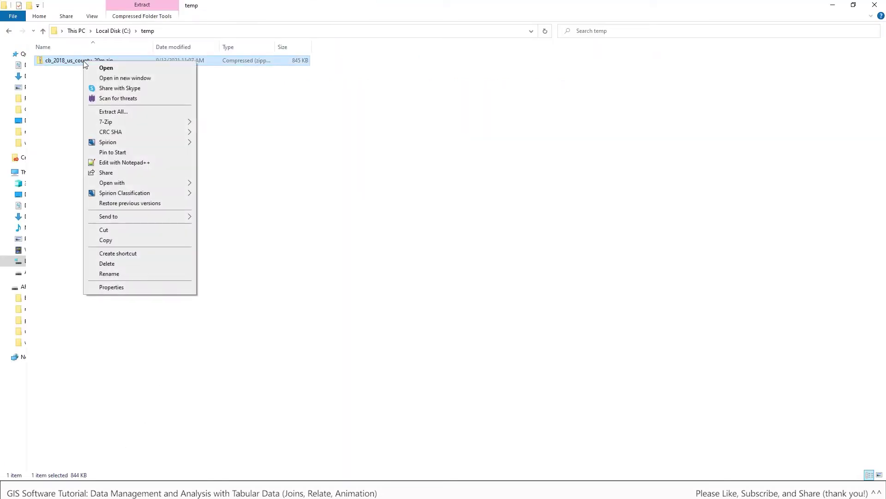
mouse_move(130, 124)
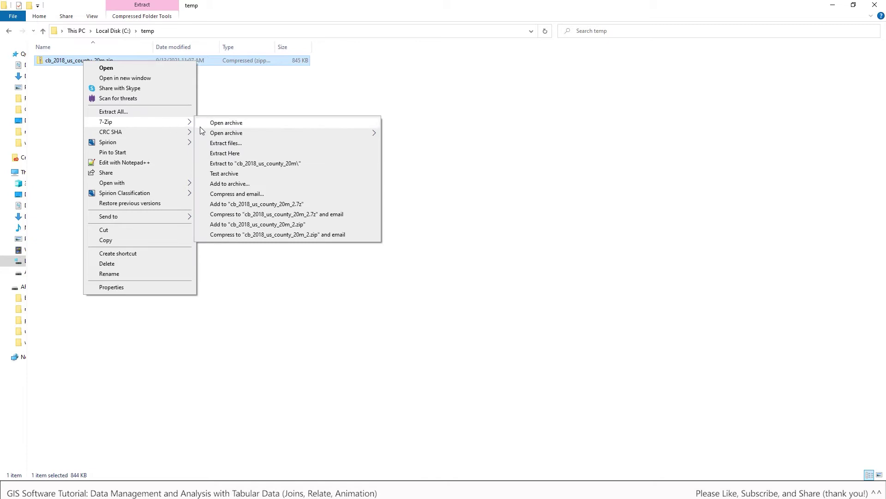
left_click(240, 164)
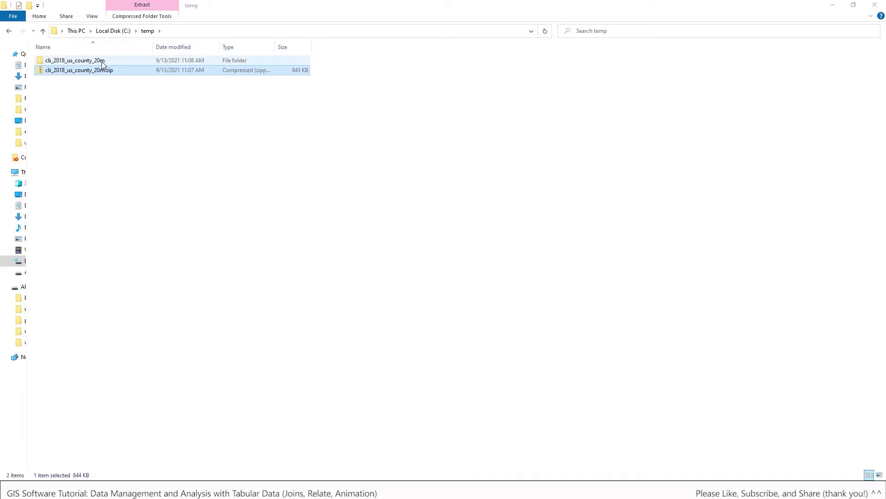
Check the seven shapefile component files, then return to temp and minimize Explorer.
double_click(101, 62)
left_click_drag(227, 139, 182, 57)
left_click(237, 147)
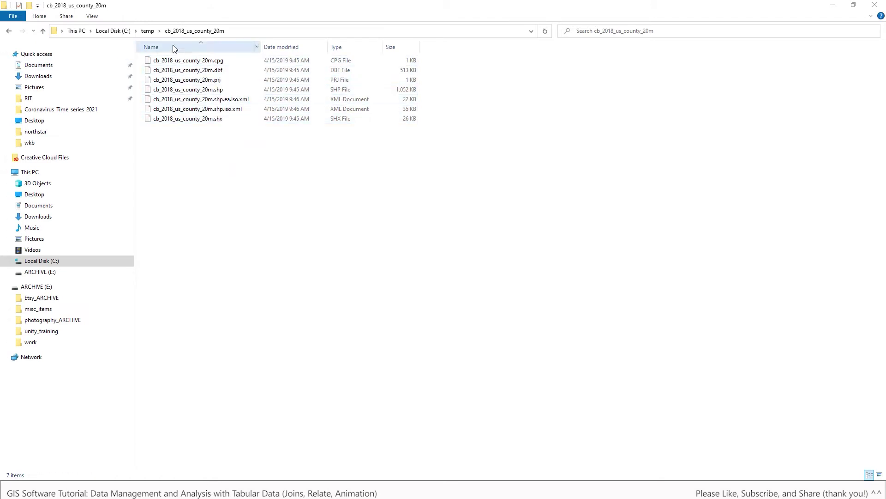
left_click(147, 31)
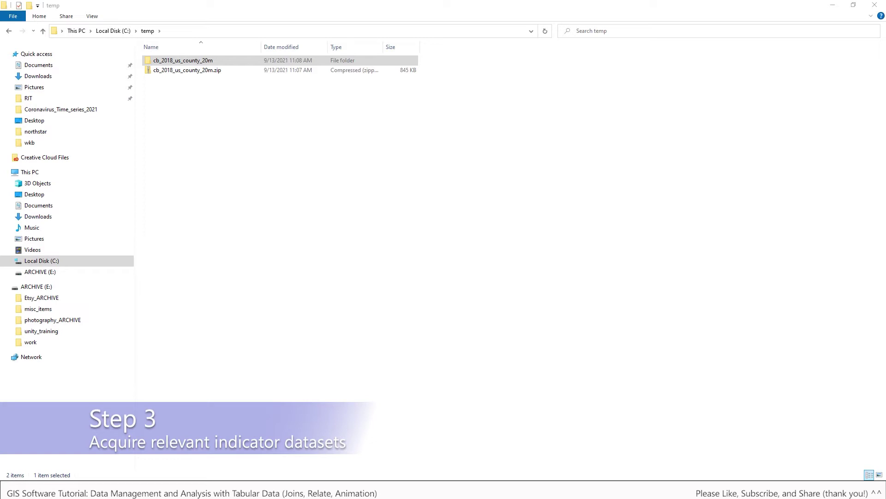
left_click(833, 7)
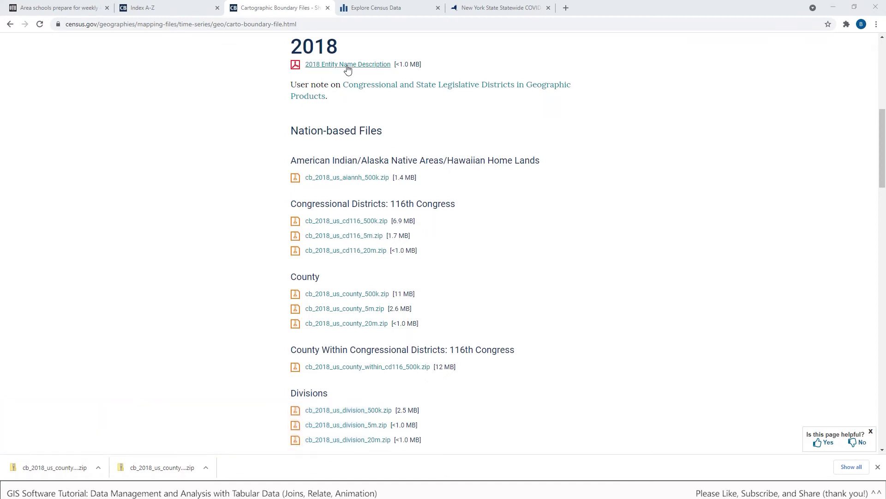
Open Advanced Search on data.census.gov and filter by Education > Educational Attainment.
left_click(387, 9)
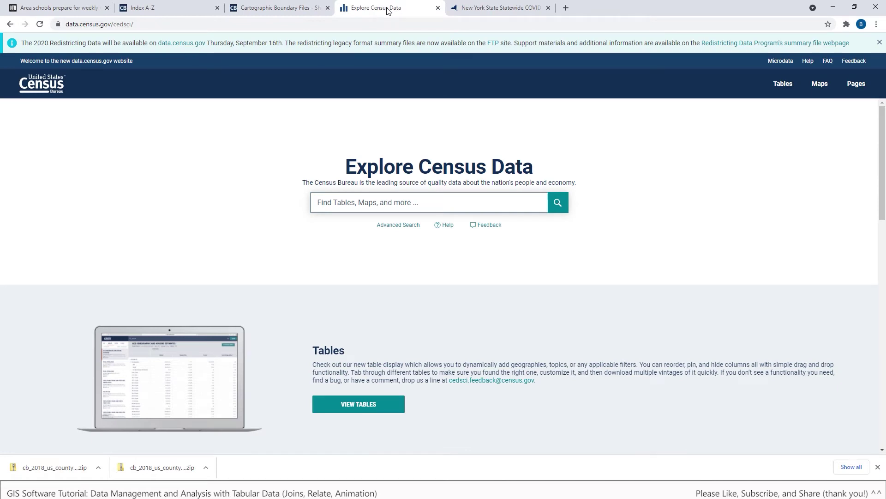
left_click(400, 225)
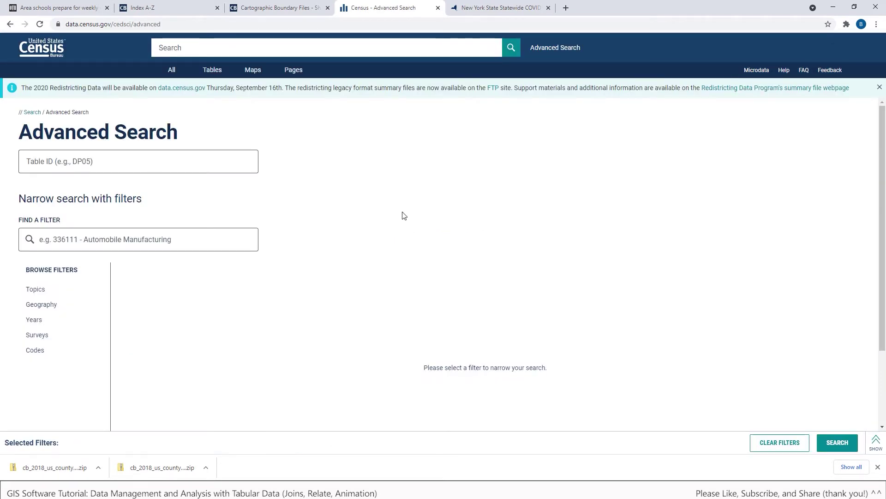
scroll(194, 296, "down", 1)
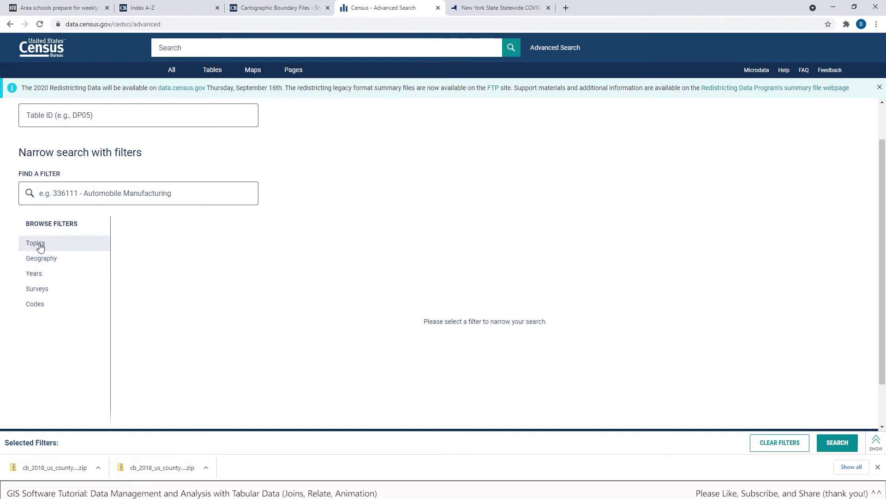
left_click(40, 248)
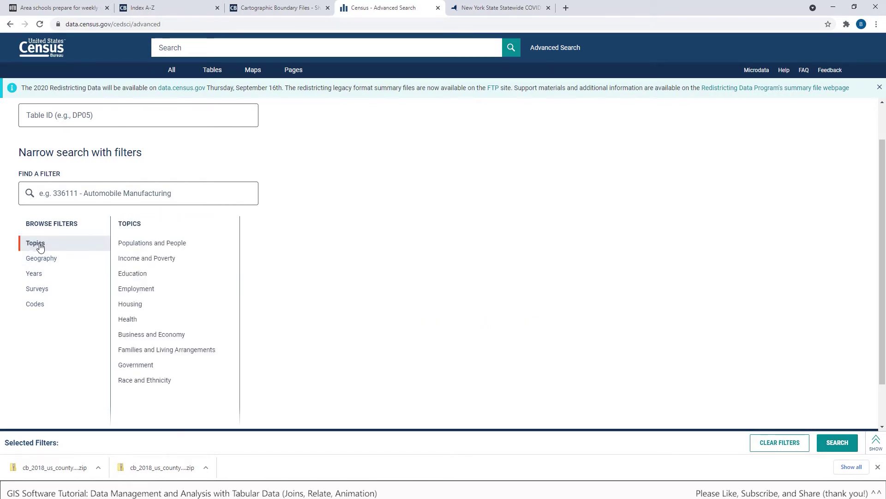
left_click(139, 276)
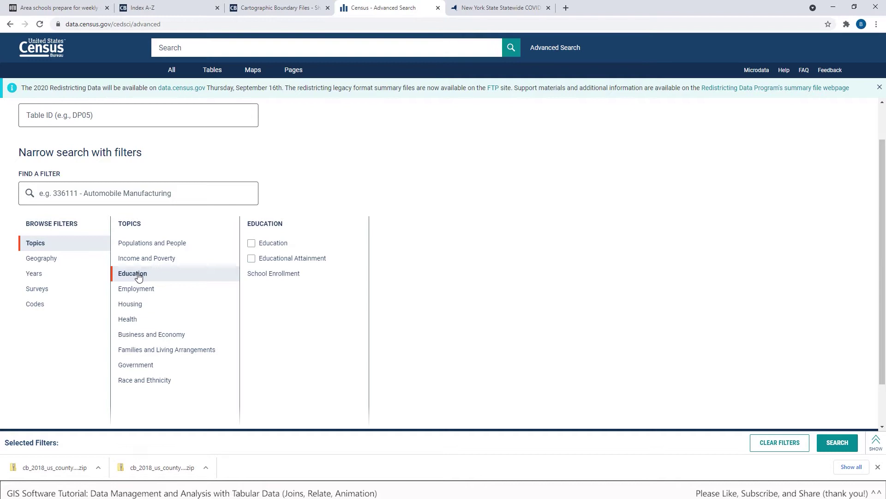
left_click(252, 260)
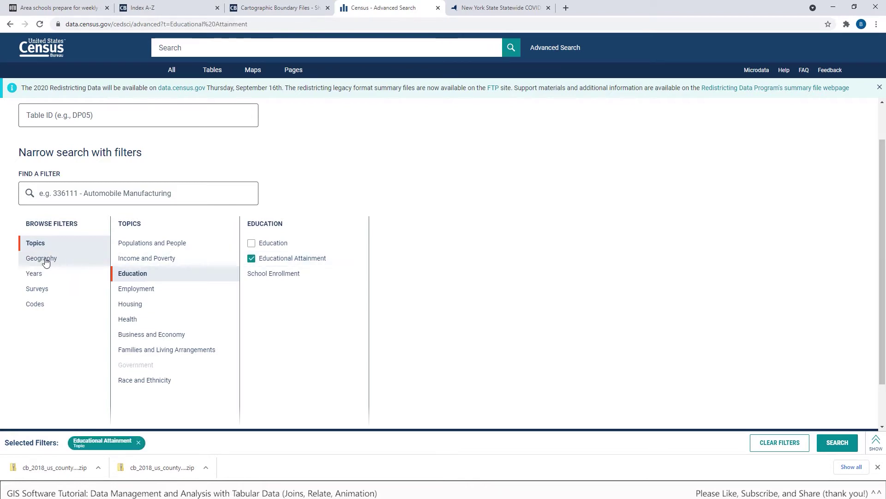
left_click(46, 261)
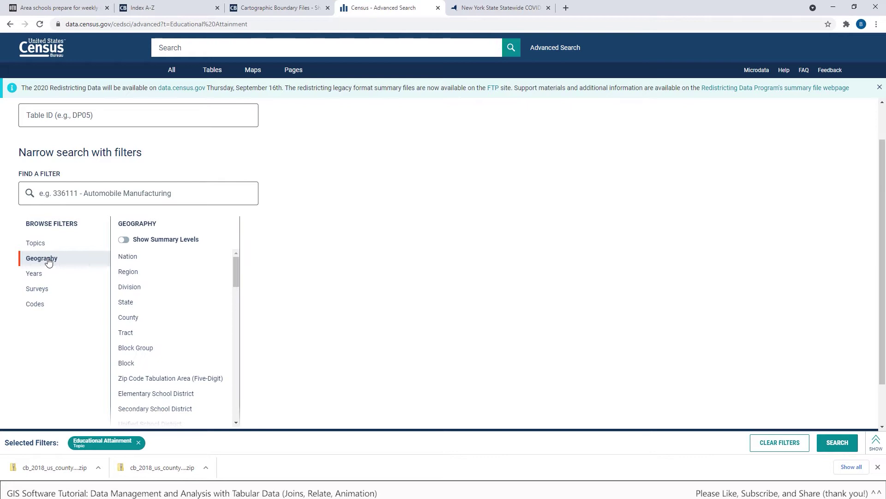
Filter to all counties within New York and the year 2019, then run the search.
left_click(137, 320)
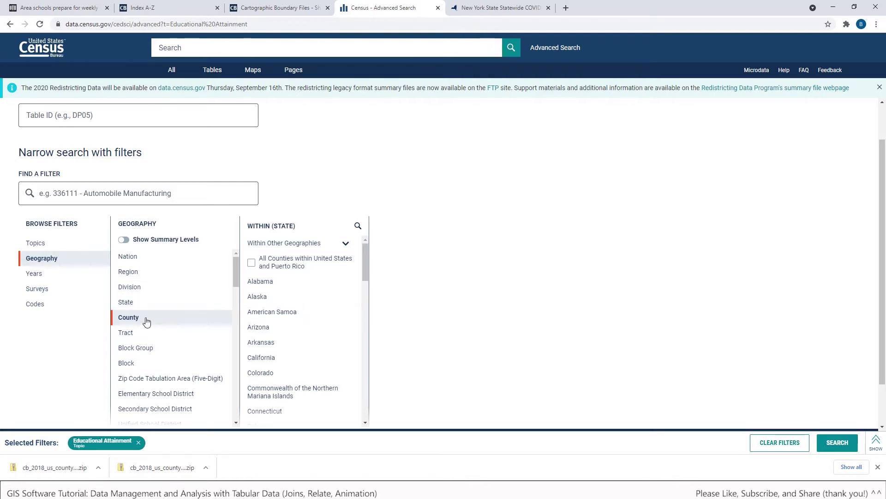
left_click_drag(364, 263, 372, 355)
left_click(274, 383)
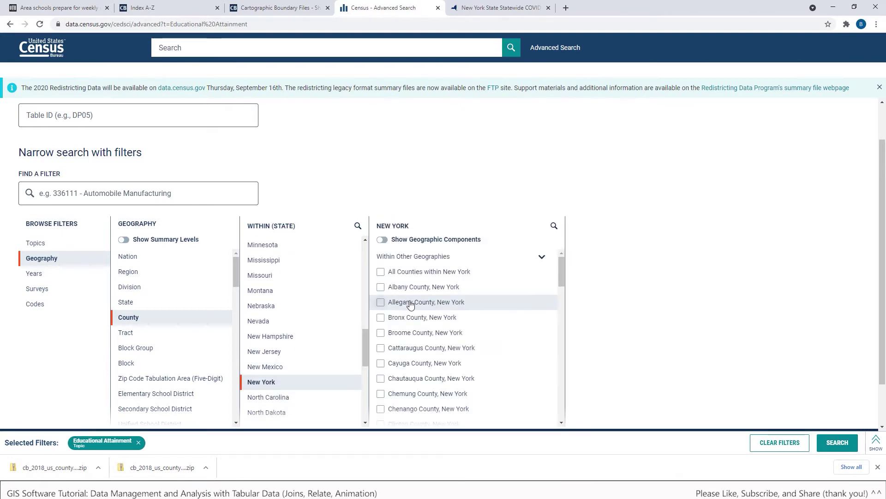
left_click(381, 273)
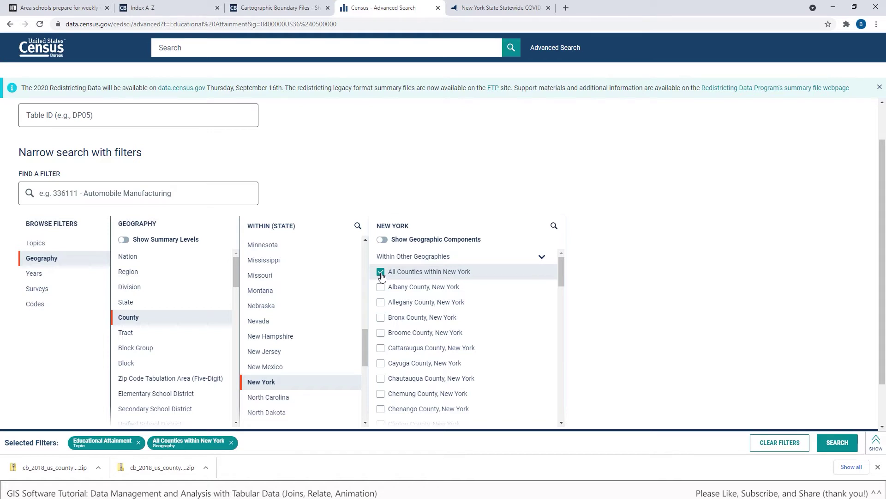
left_click(41, 276)
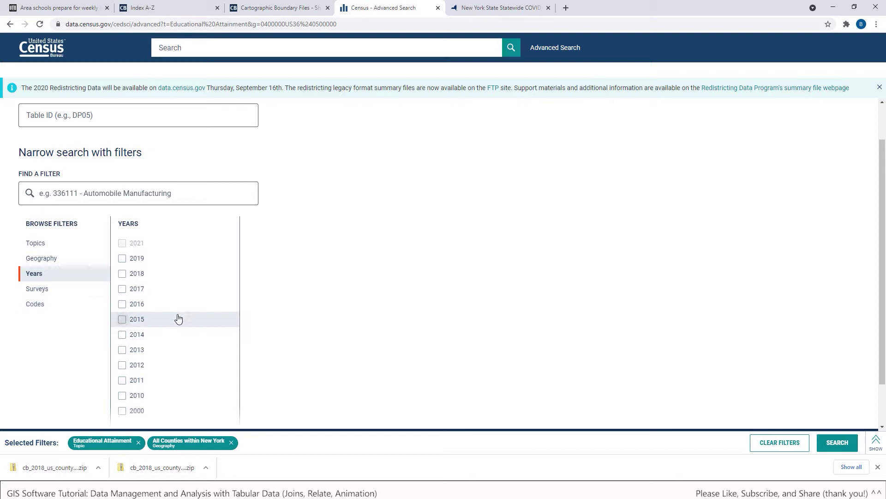
left_click(122, 259)
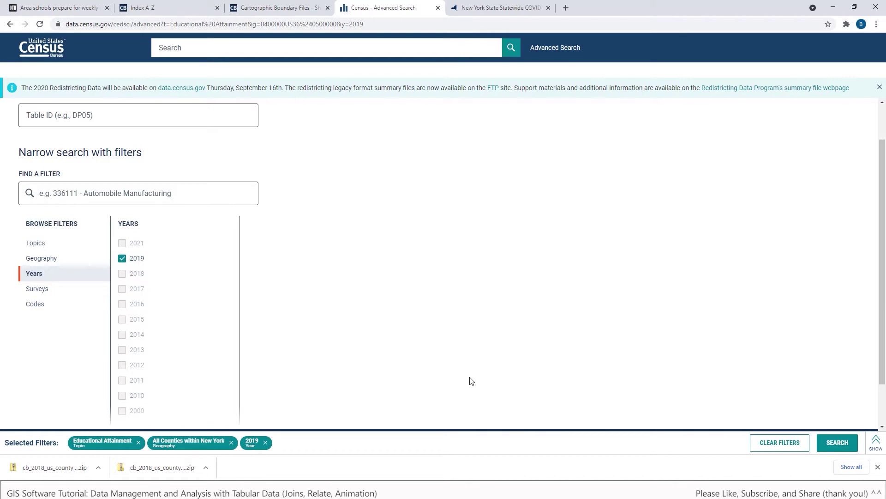
left_click(839, 444)
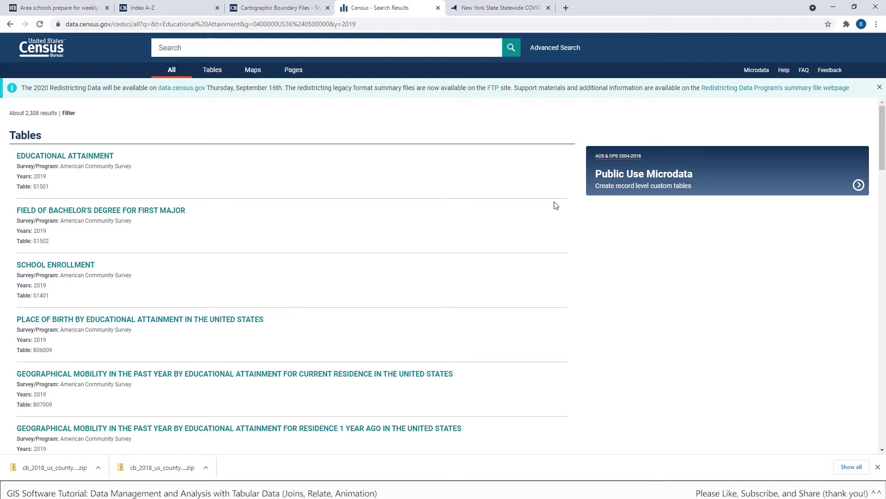
Open table S1501 Educational Attainment and switch it to 2019 ACS 5-Year Estimates Subject Tables.
left_click(90, 156)
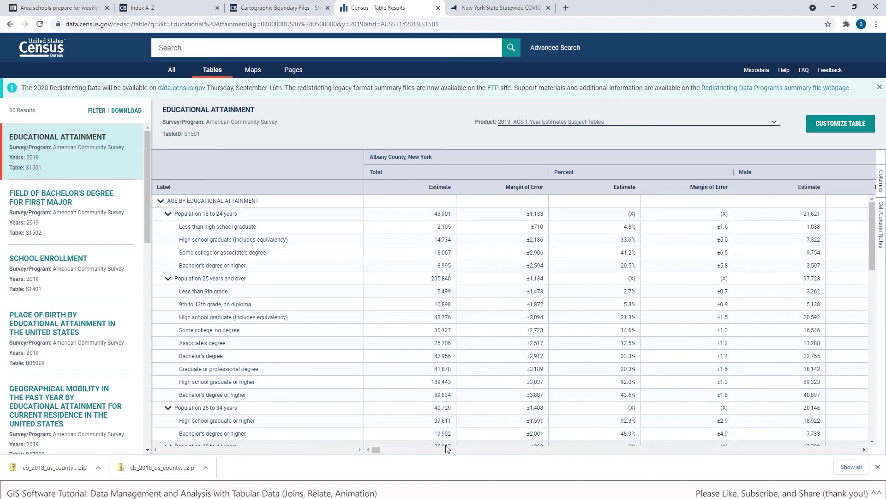
left_click(549, 126)
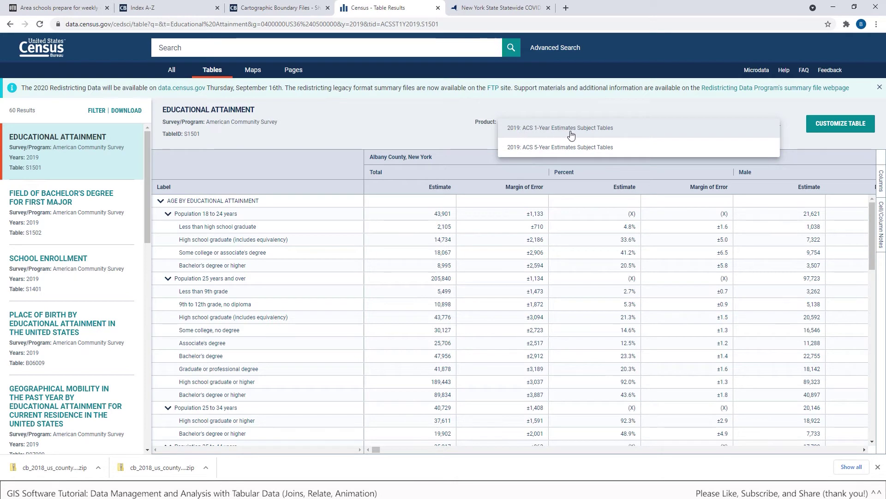
left_click(543, 149)
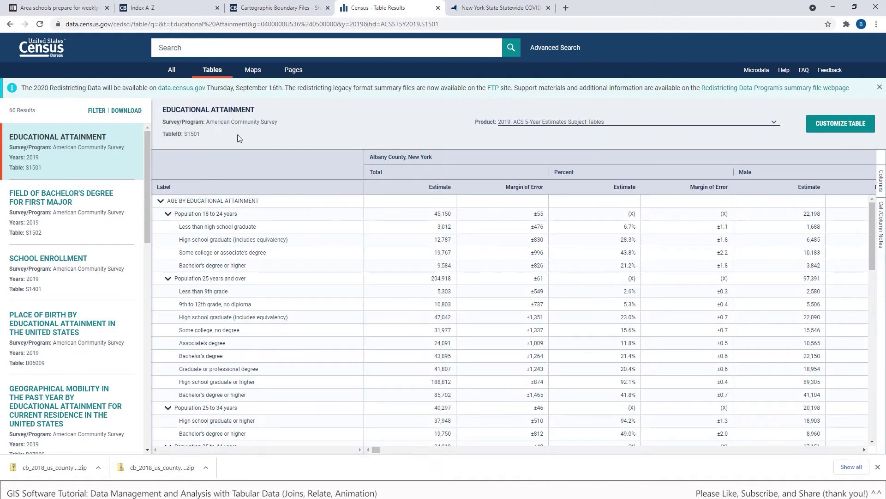
Select table S1501 for download and save its CSV zip into the temp folder.
left_click(126, 112)
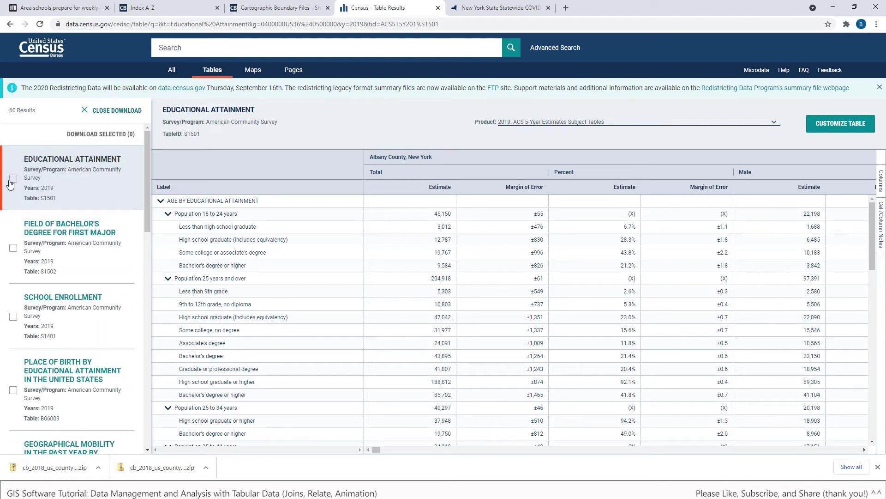
left_click(12, 184)
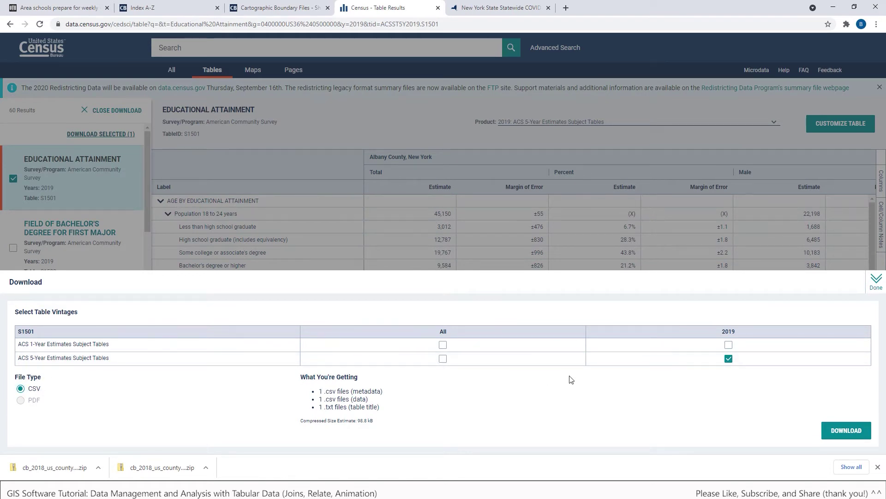
left_click(836, 435)
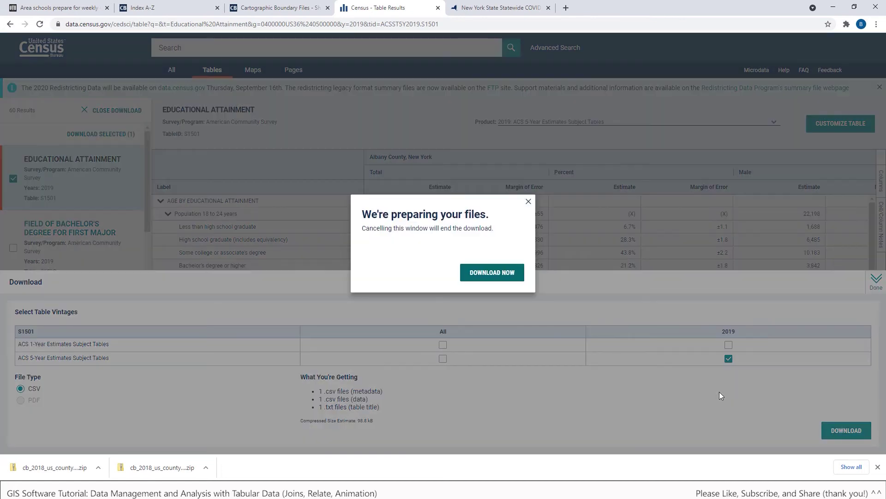
left_click(507, 276)
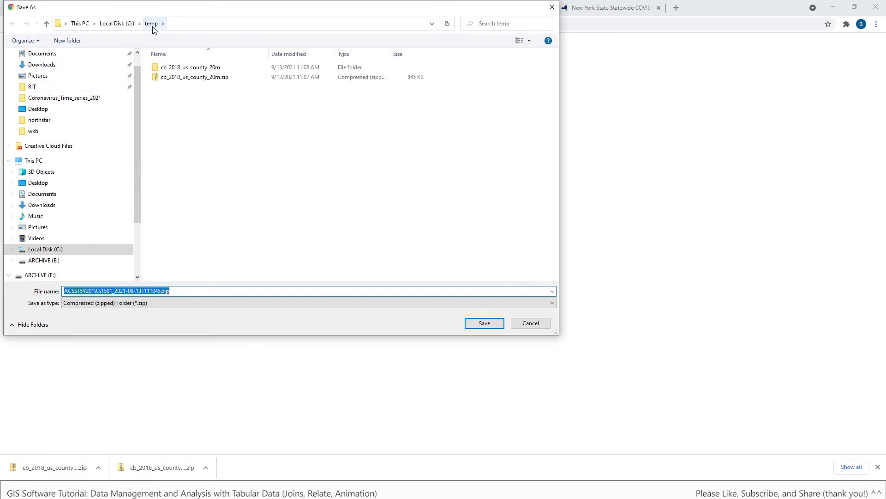
left_click(485, 324)
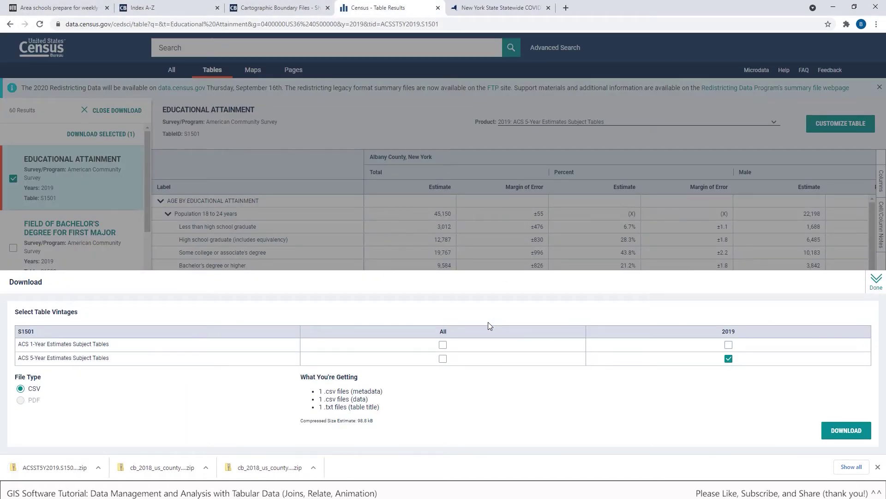
Show the downloaded S1501 zip in the temp folder and widen the name column.
left_click(98, 468)
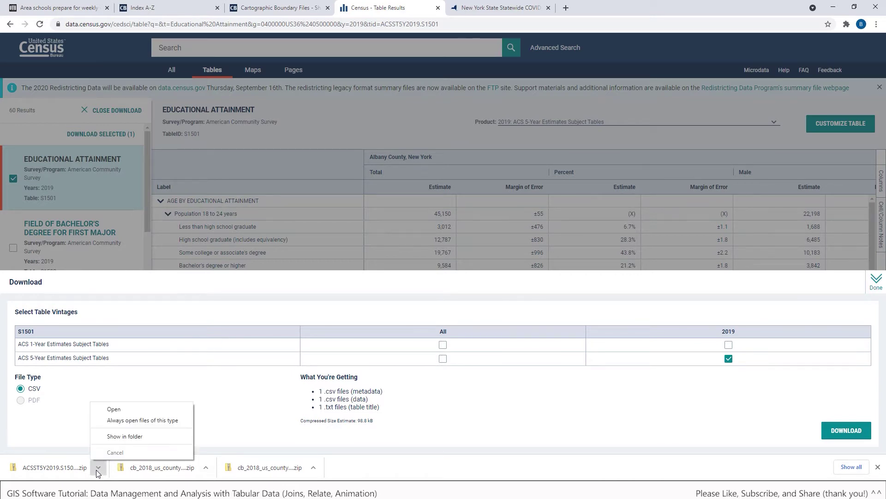
left_click(114, 437)
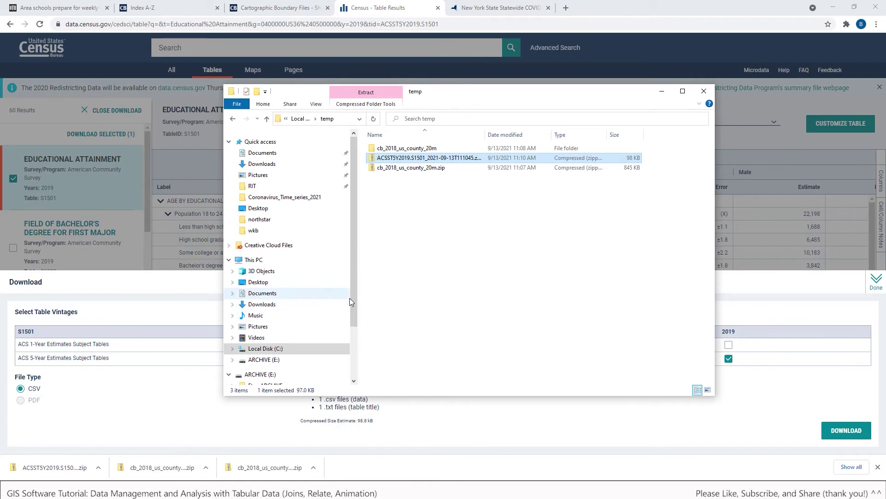
left_click(350, 297)
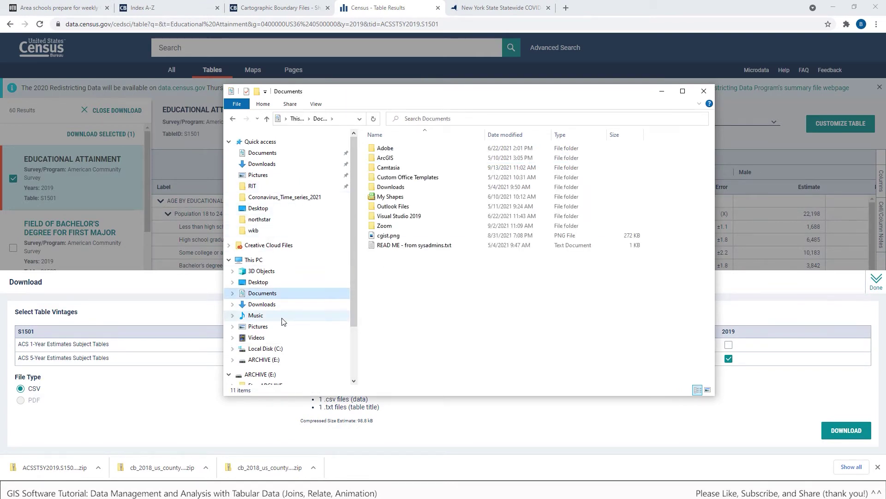
left_click(233, 118)
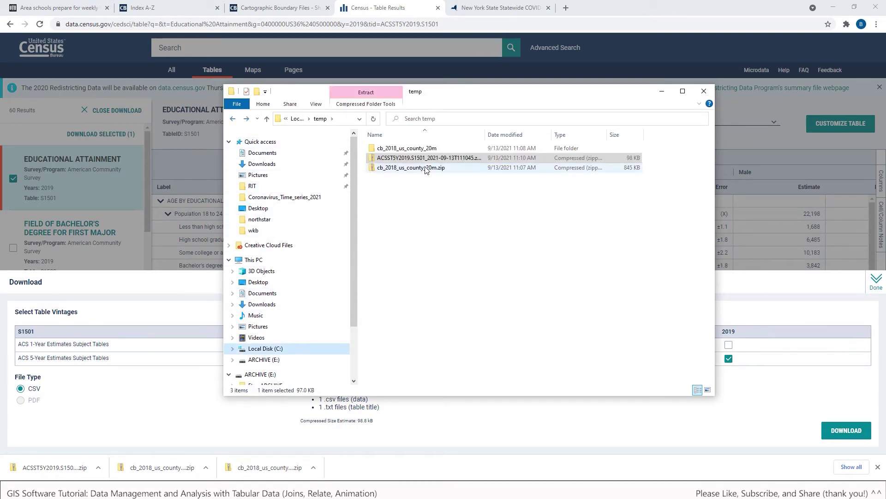
left_click_drag(485, 131, 579, 130)
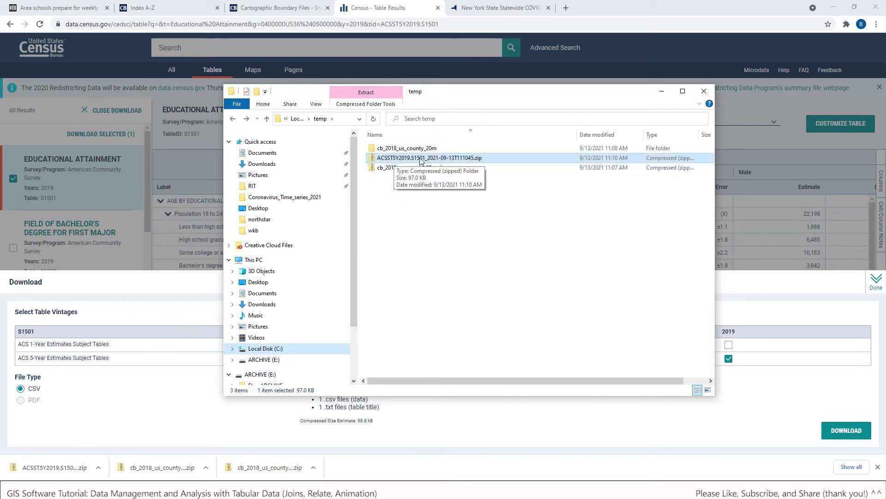
Extract the S1501 zip into its own folder and open the metadata CSV inside.
right_click(466, 158)
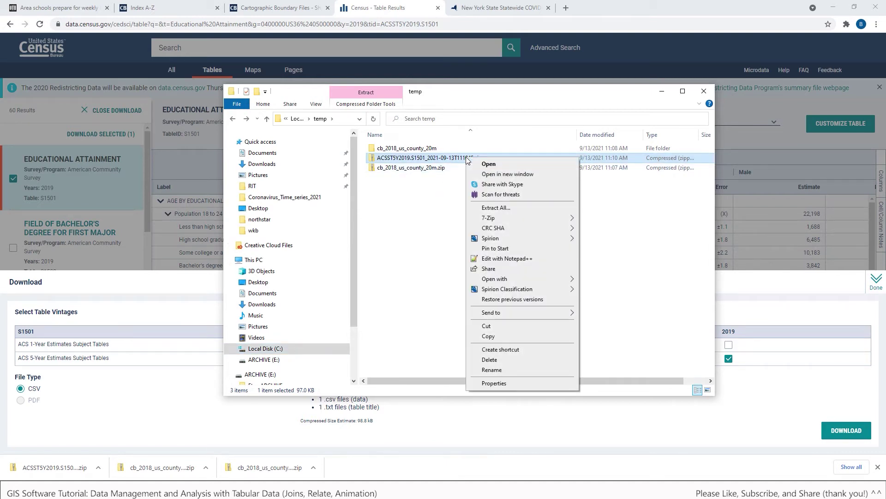
mouse_move(508, 220)
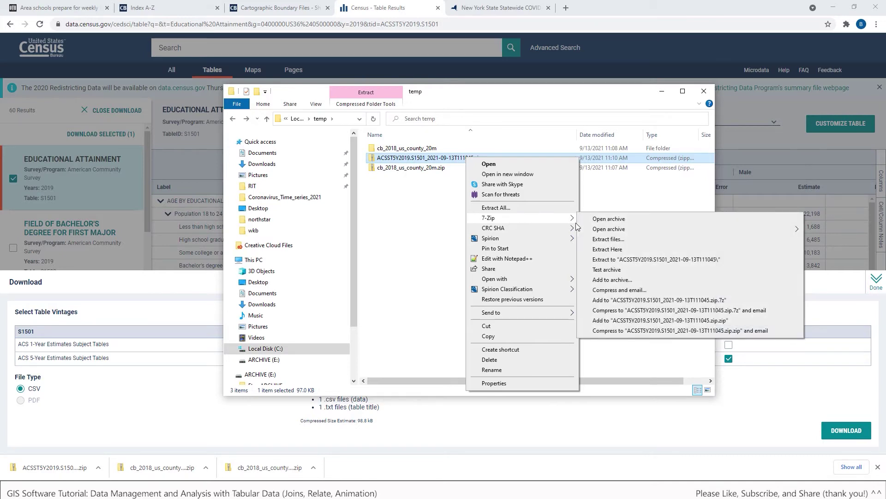
left_click(632, 260)
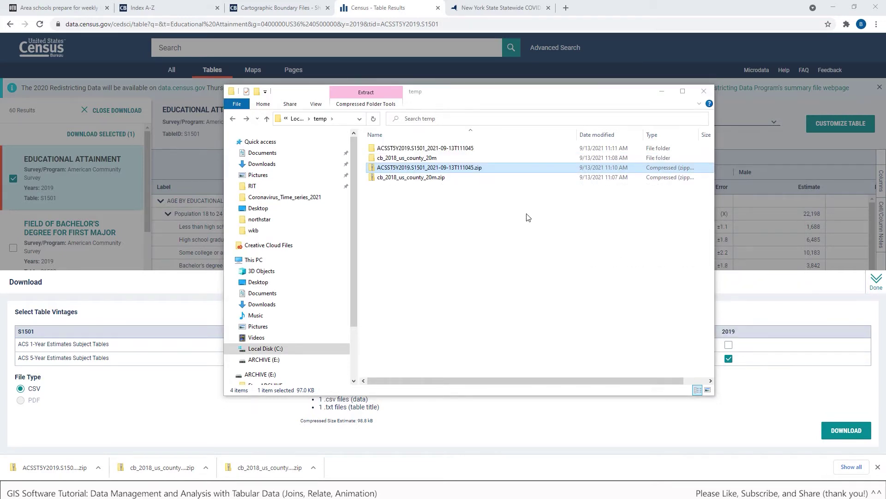
double_click(471, 152)
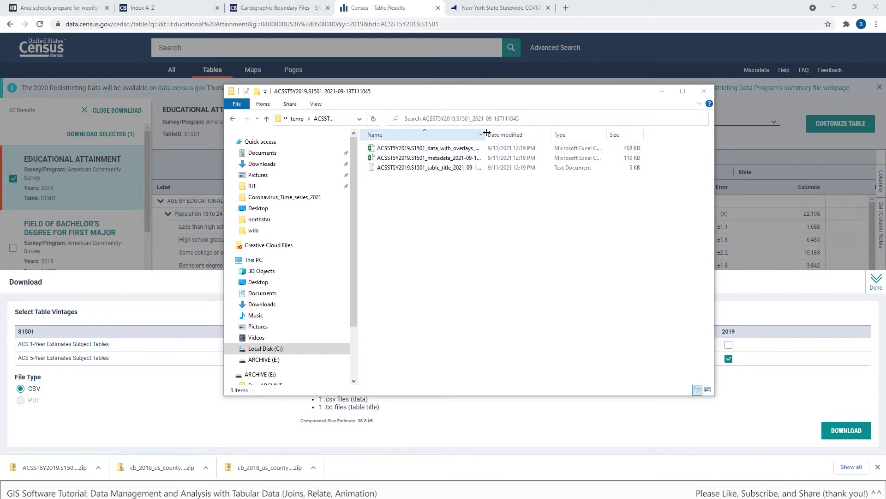
left_click_drag(486, 134, 529, 134)
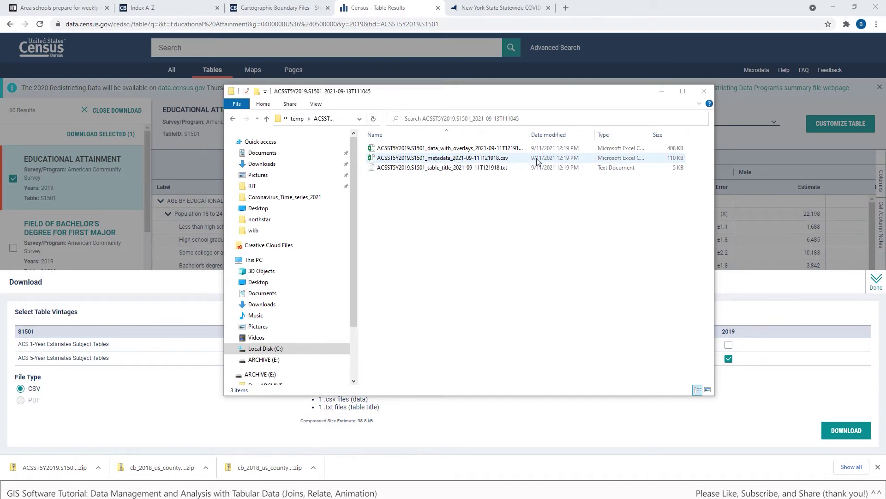
left_click(442, 159)
double_click(442, 159)
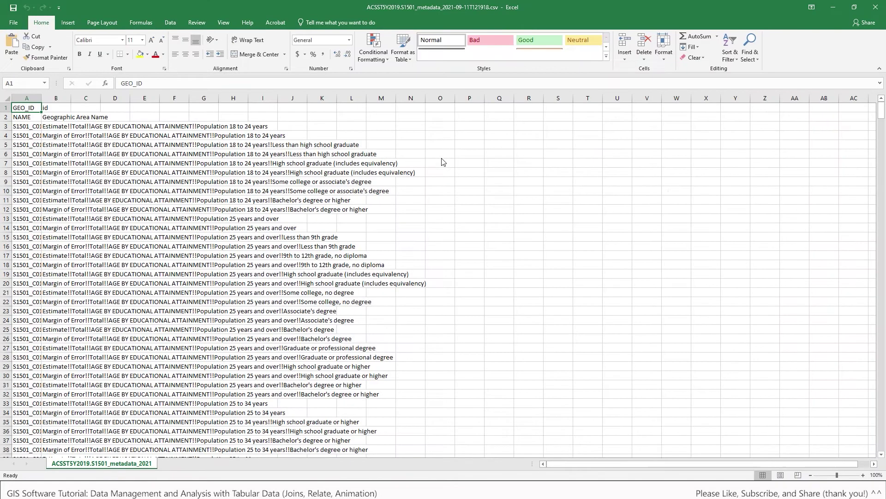
Autofit columns A and B and browse the S1501 variable codes and descriptions.
double_click(71, 97)
double_click(41, 97)
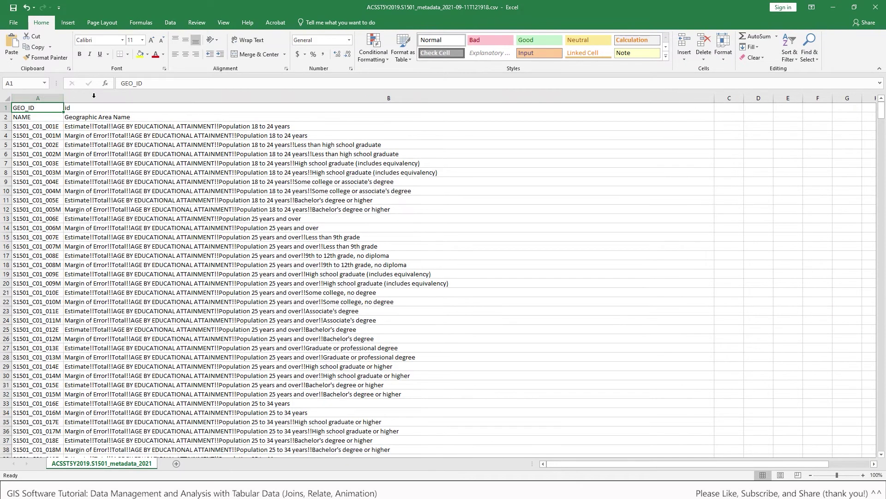
left_click(101, 127)
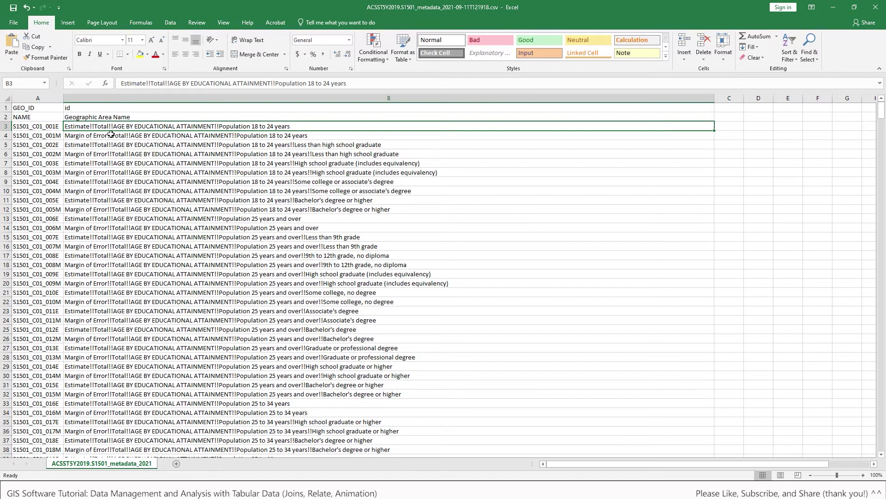
left_click(111, 135)
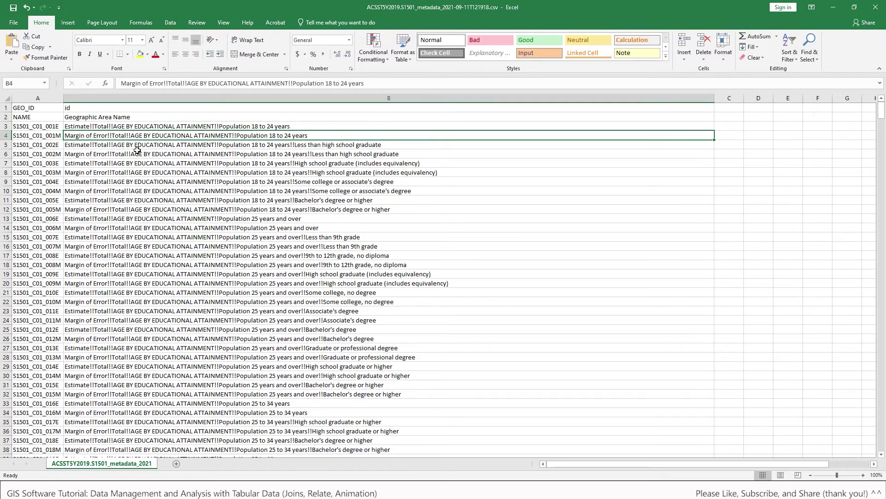
key("Down")
key("Down")
key("Down")
key("Down")
key("Down")
key("Down")
key("Down")
key("Down")
key("Down")
key("Down")
key("Down")
key("Down")
key("Down")
key("Down")
key("Down")
key("Down")
key("Down")
key("Down")
key("Down")
key("Down")
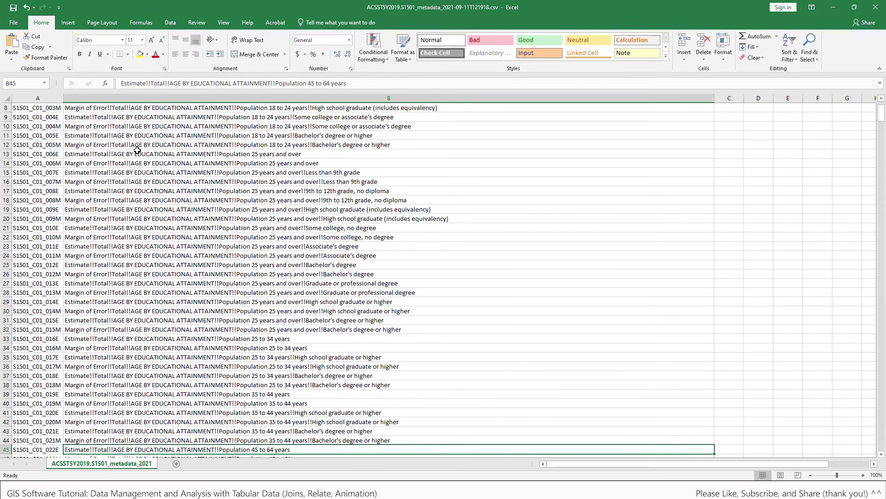
key("Down")
key("Down")
key("Down")
key("Down")
key("Down")
key("Down")
key("Down")
key("Down")
key("Down")
key("Down")
key("Down")
key("Down")
key("Down")
key("Down")
key("Down")
key("Down")
key("Down")
key("Down")
key("Down")
key("Down")
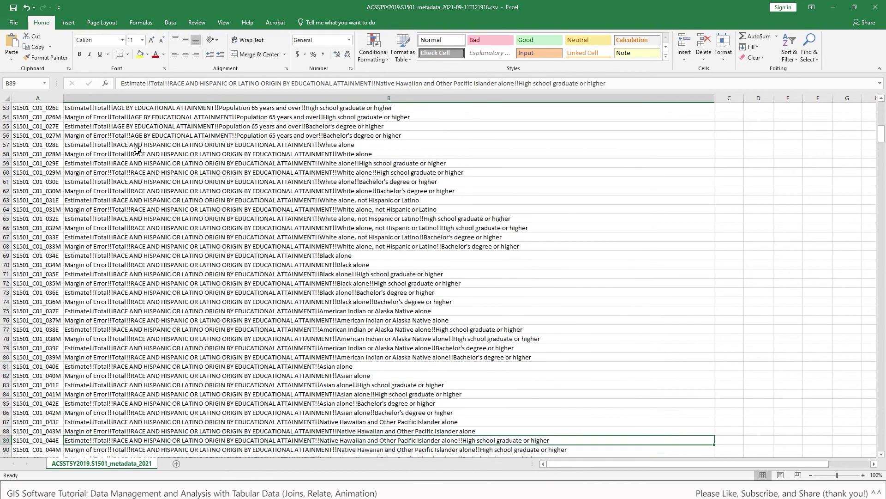
key("Up")
key("Up")
key("Up")
key("Up")
key("Up")
key("Up")
key("Up")
key("Up")
key("Up")
key("Up")
key("Up")
key("Up")
key("Up")
key("Up")
key("Up")
key("Up")
key("Up")
key("Up")
key("Up")
key("Up")
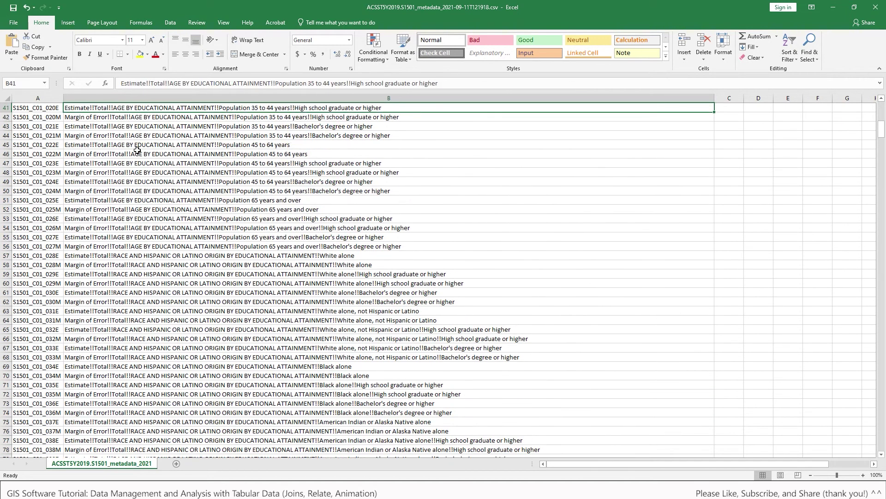
key("Up")
key("Up")
key("Up")
key("Up")
key("Up")
key("Up")
key("Up")
key("Up")
key("Up")
key("Up")
key("Up")
key("Up")
key("Up")
key("Up")
key("Up")
key("Up")
key("Up")
key("Up")
key("Up")
key("Up")
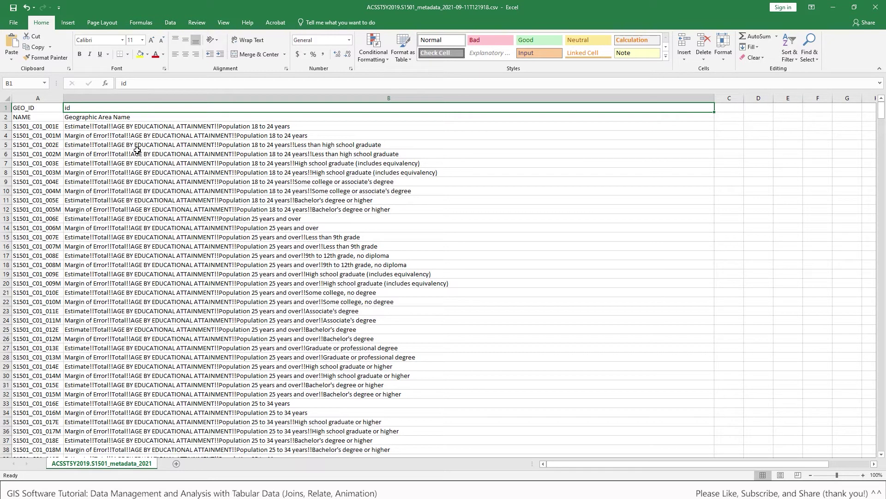
key("alt+Tab")
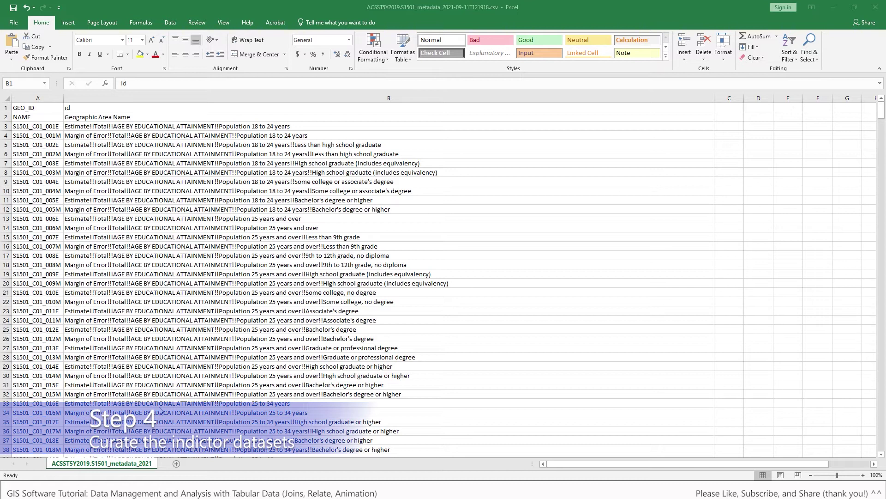
Rename the data_with_overlays CSV to 5yearedu.csv and open it in Excel.
mouse_move(139, 476)
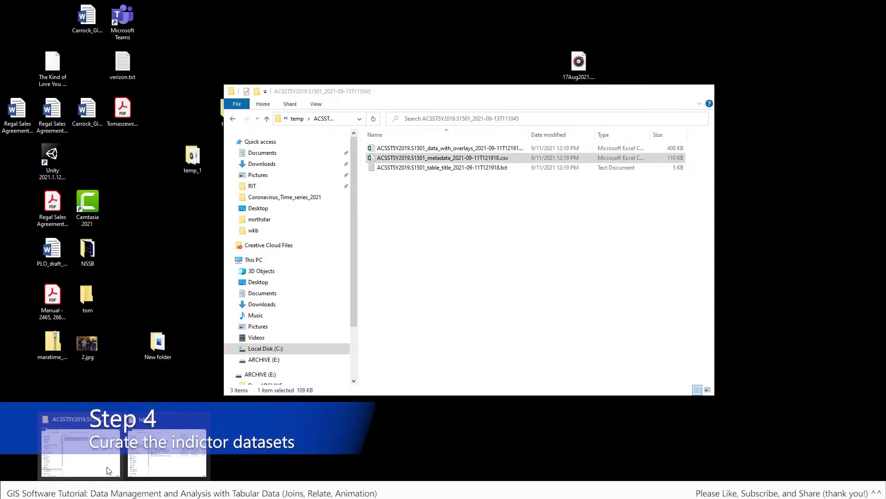
left_click(108, 470)
left_click(497, 149)
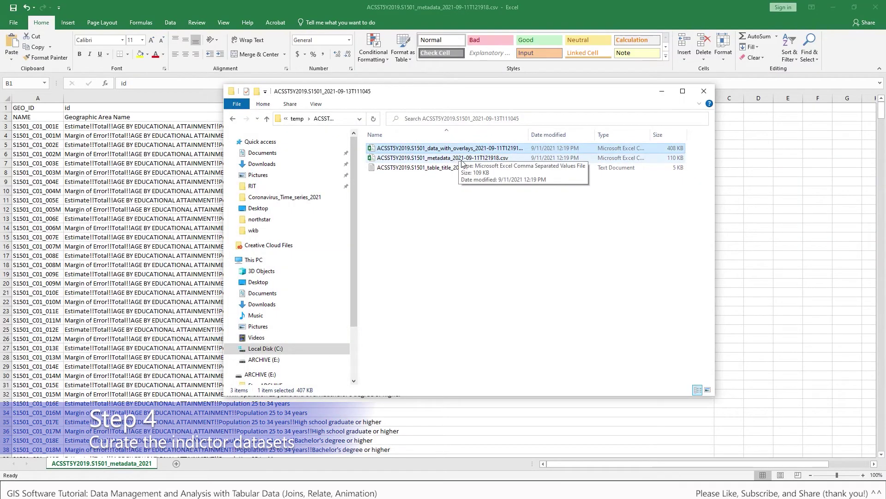
left_click_drag(528, 134, 563, 127)
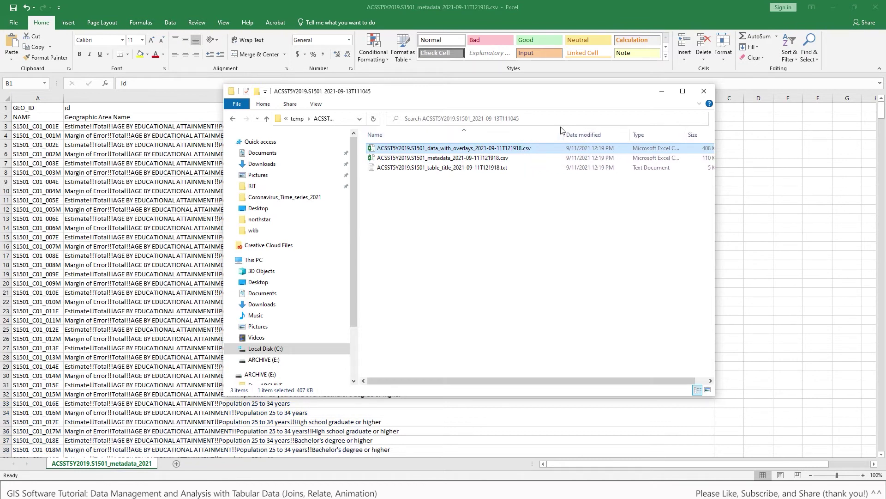
right_click(437, 149)
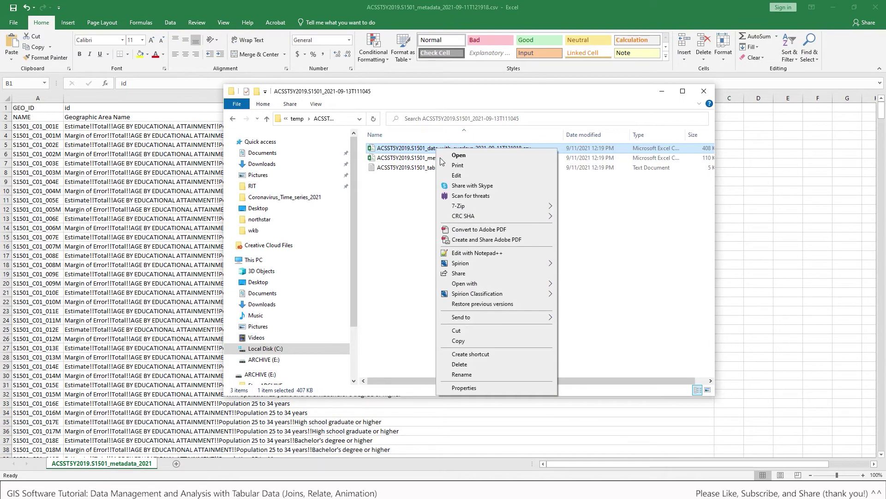
left_click(462, 375)
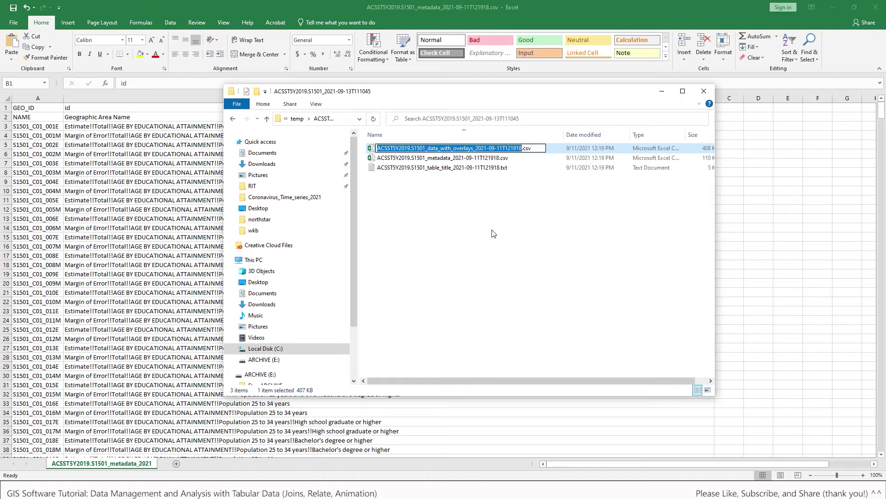
type("5year")
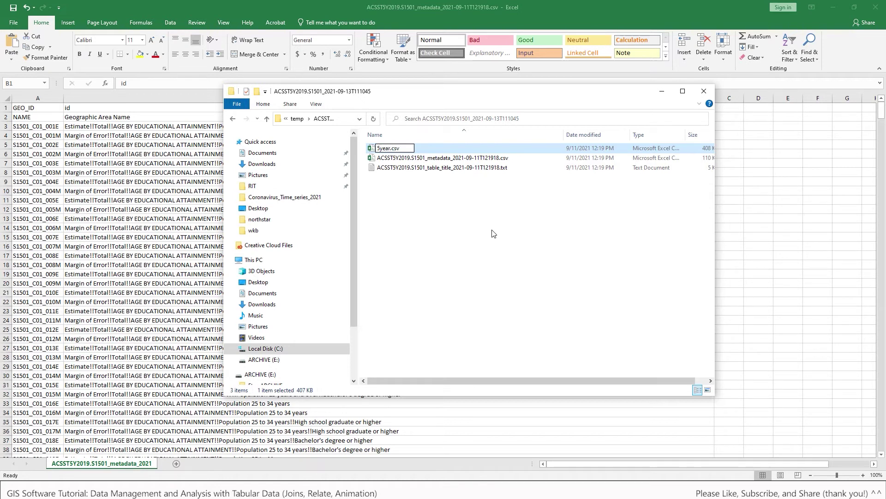
type("edu")
left_click(434, 187)
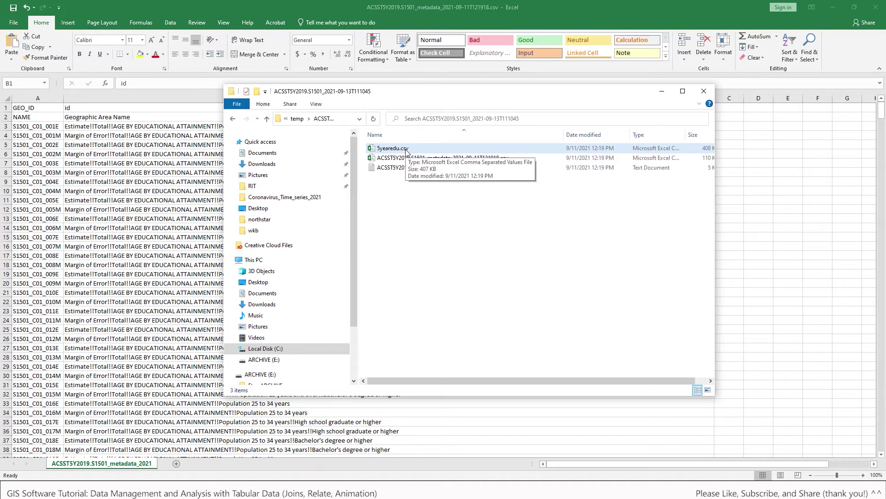
double_click(402, 150)
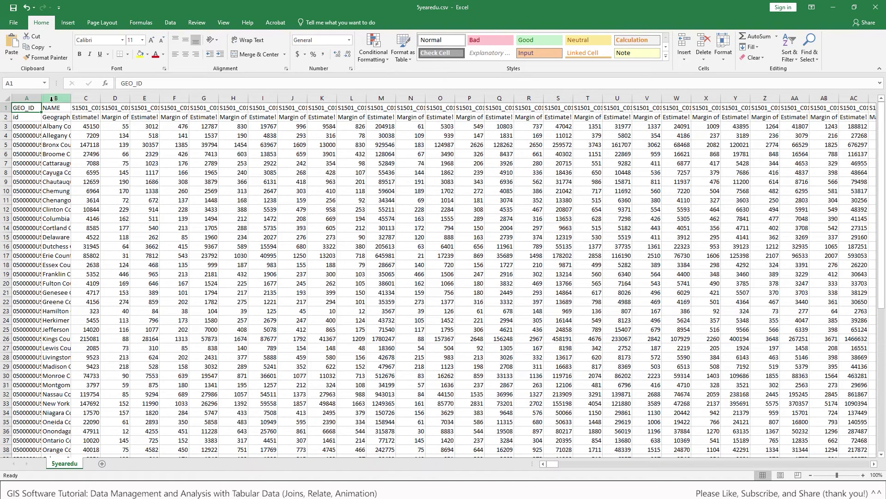
Widen column A so full GEO_ID codes like 0500000US36001 are readable, then check cell A3.
left_click_drag(41, 98, 183, 95)
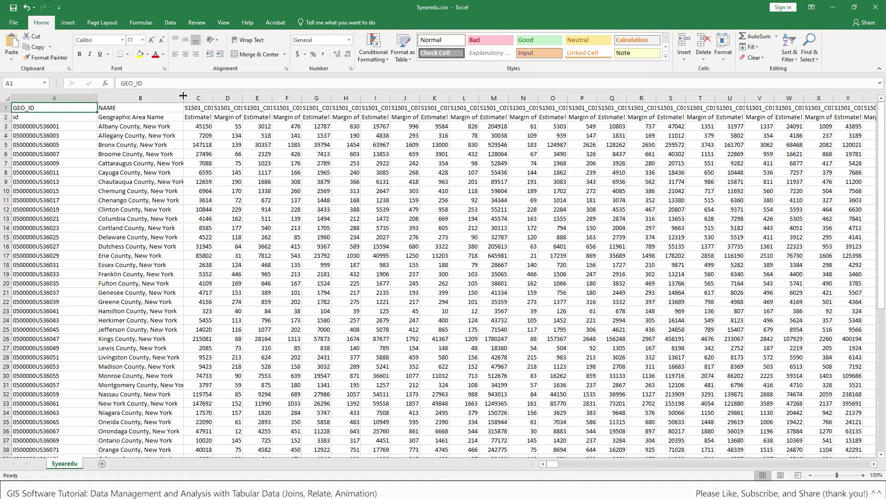
left_click(31, 126)
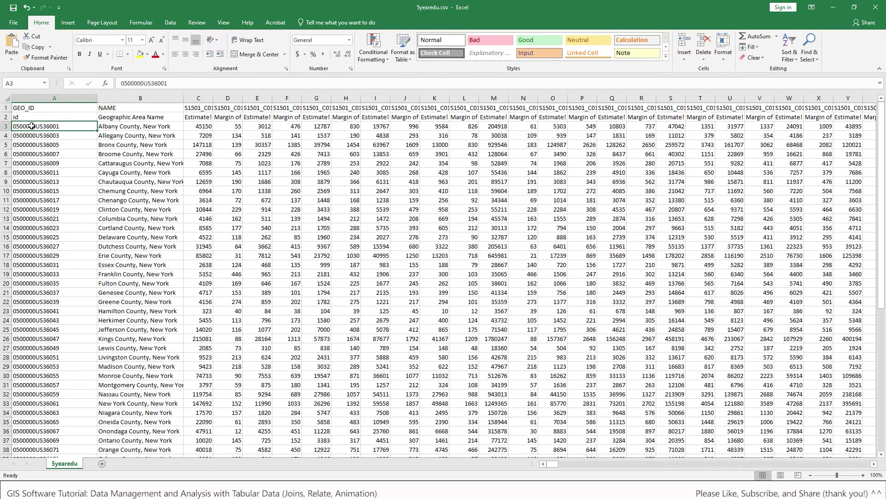
Auto-fit column C to show S1501_C01_001E in full, then narrow it back to a moderate width.
left_click(119, 128)
left_click(71, 125)
left_click(55, 98)
left_click(140, 98)
left_click_drag(65, 98, 67, 100)
left_click(140, 98)
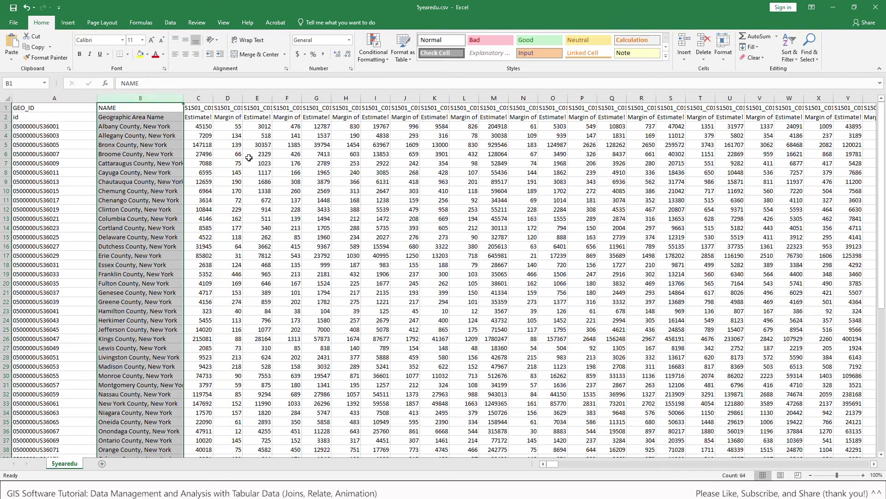
double_click(211, 99)
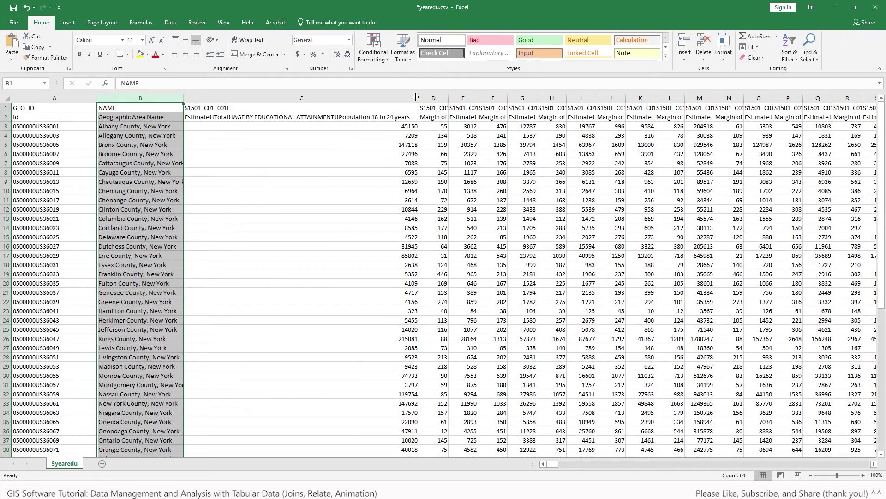
left_click_drag(415, 97, 238, 101)
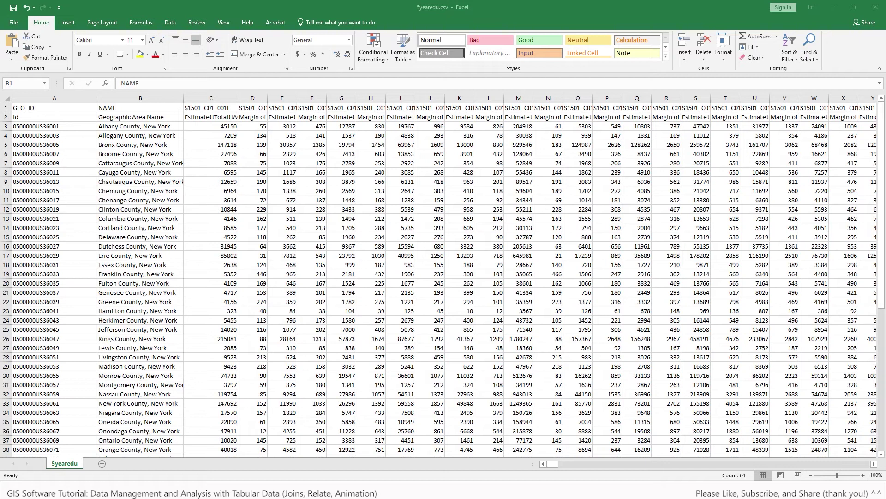
Undo an accidental paste into C1, then use Find and Replace to locate S1501_C01_006E.
key("ctrl+space")
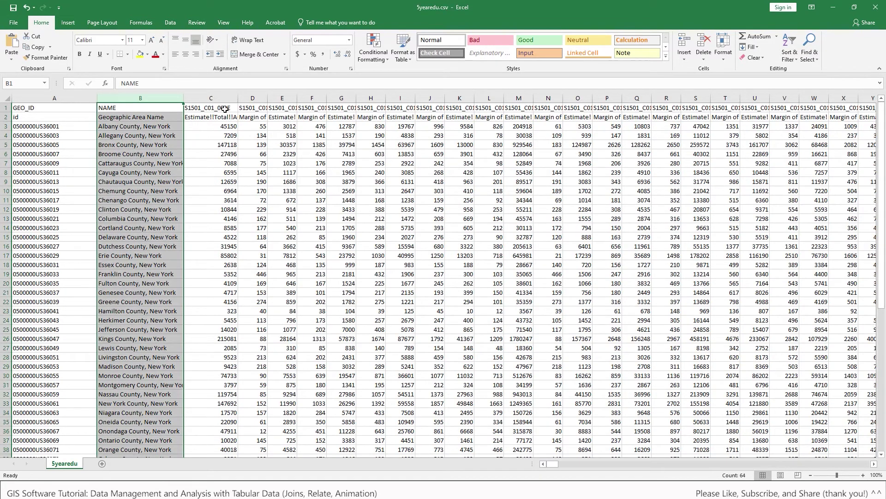
left_click(225, 109)
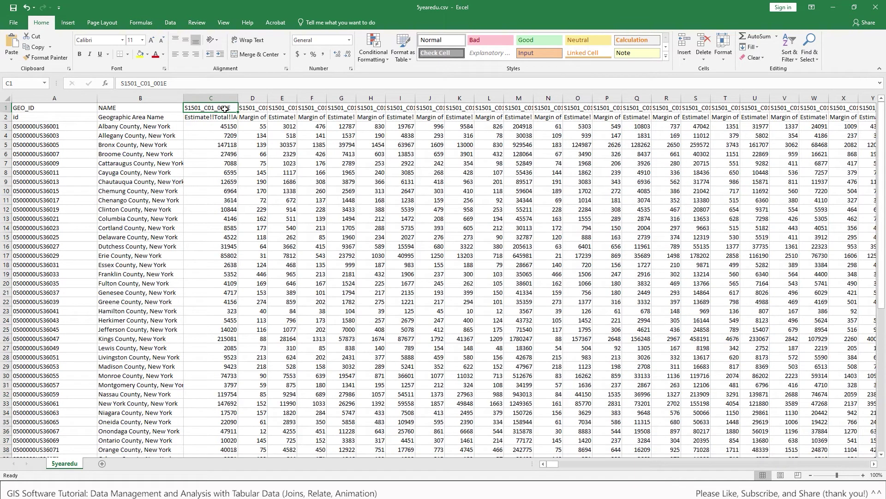
type("S1501_C01_006E")
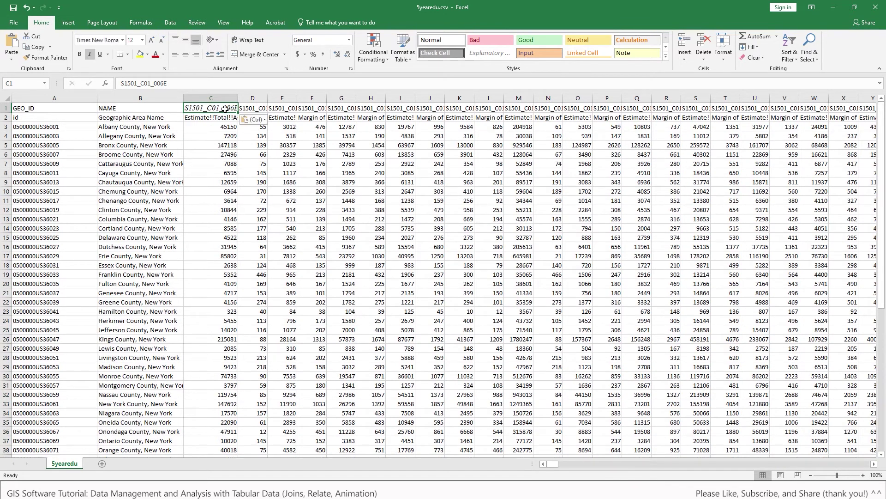
key("ctrl+z")
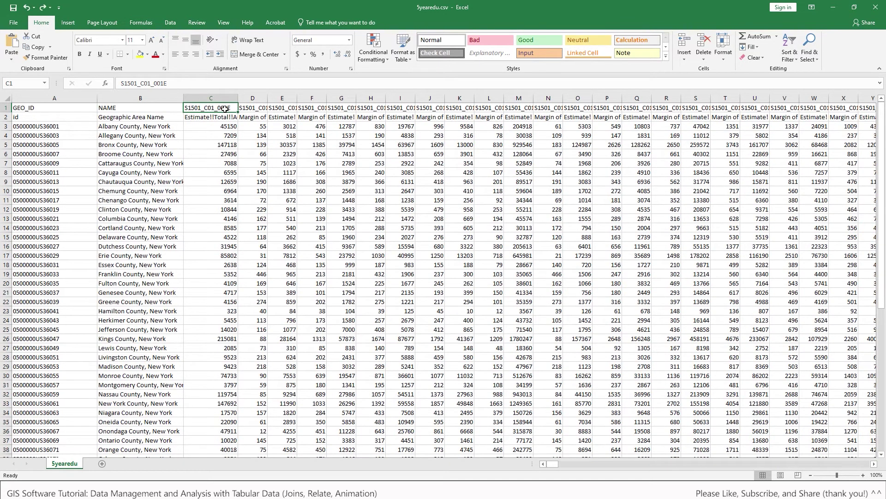
key("ctrl+h")
type("S1501_C01_006E")
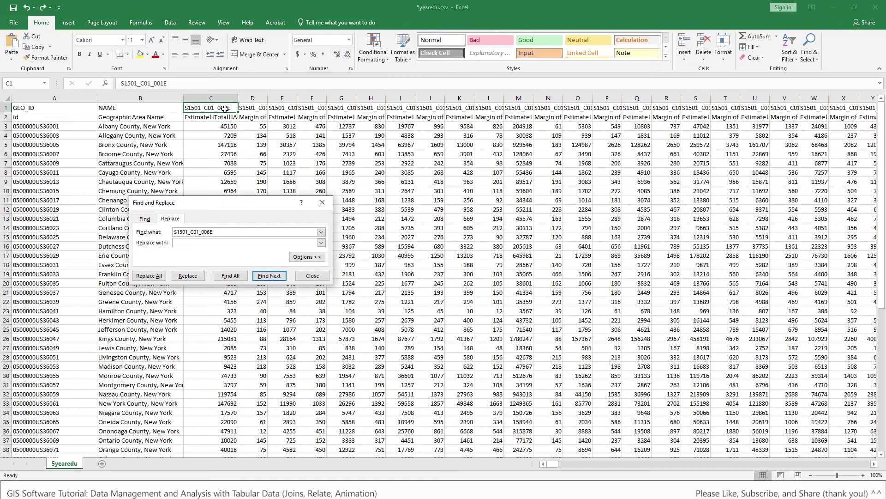
left_click(270, 277)
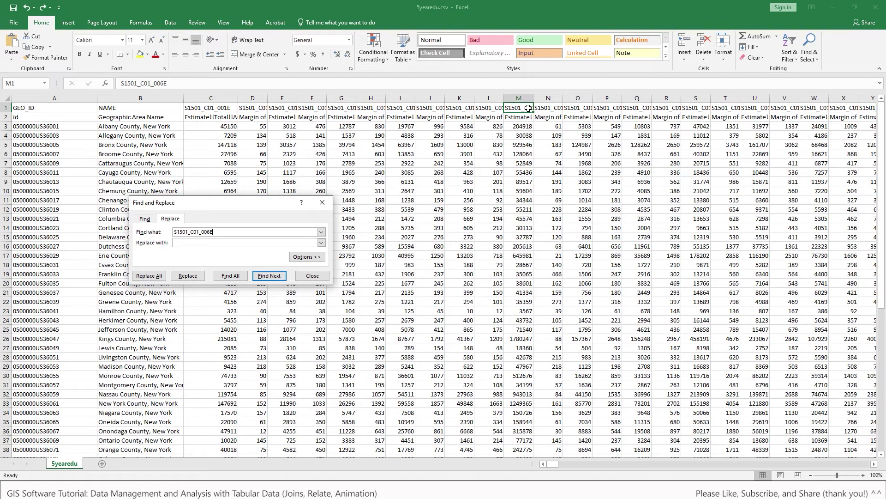
Widen the S1501_C01_006E column M and fill it yellow.
left_click_drag(534, 98, 751, 96)
left_click(672, 116)
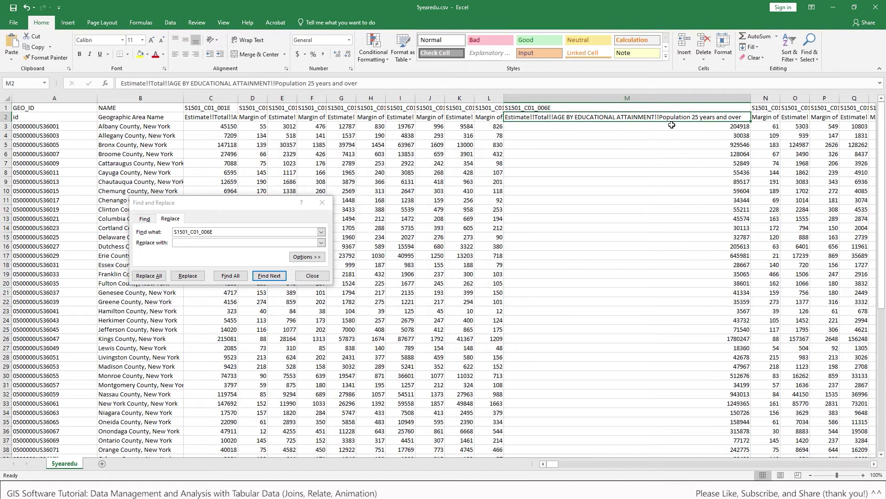
left_click(608, 98)
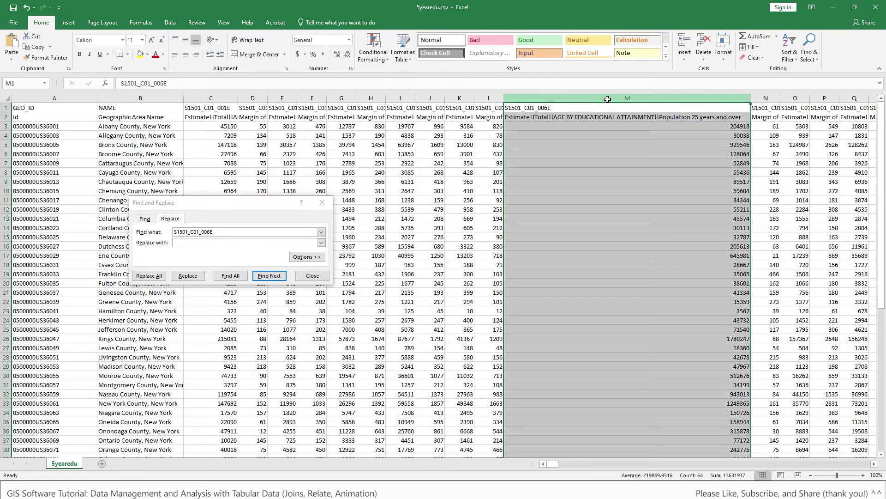
left_click(138, 56)
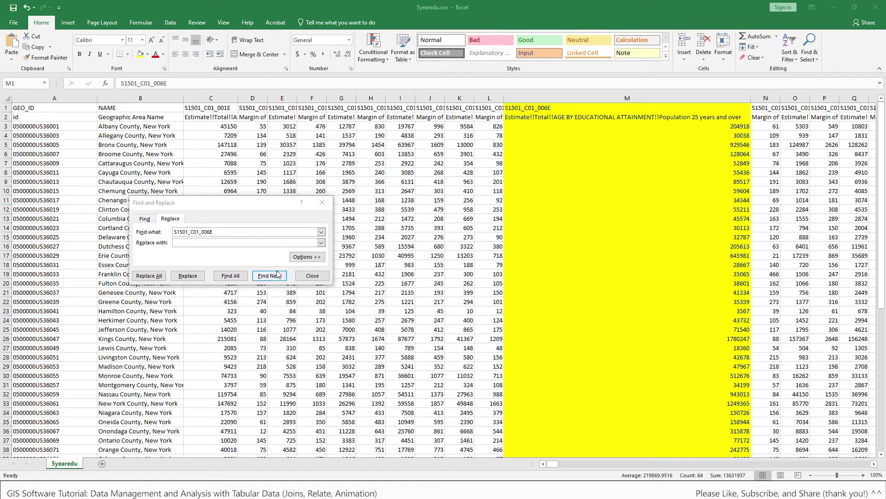
Search the whole sheet for the S1501_C01_009E column after dismissing a not-found message.
left_click(153, 234)
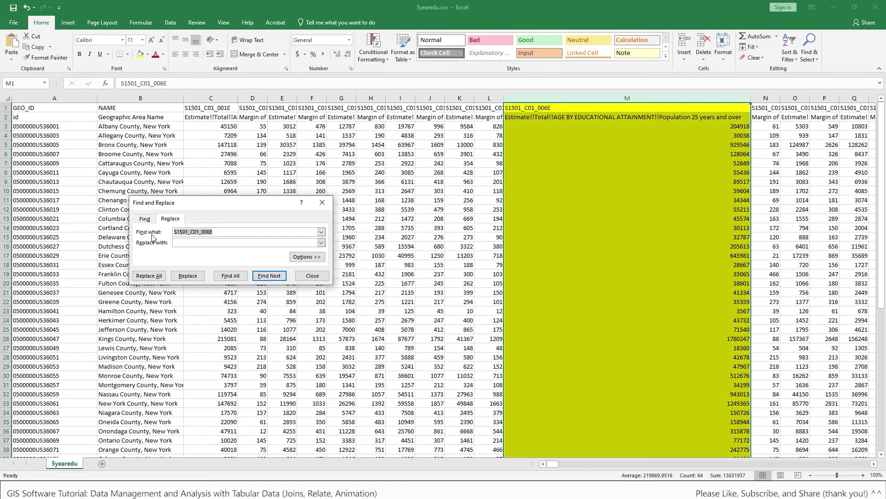
type("S1501_C01_009E")
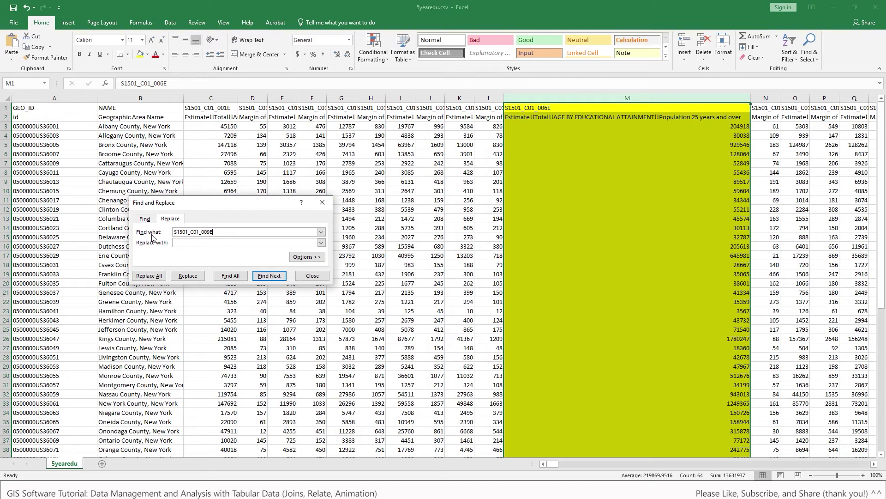
left_click(269, 276)
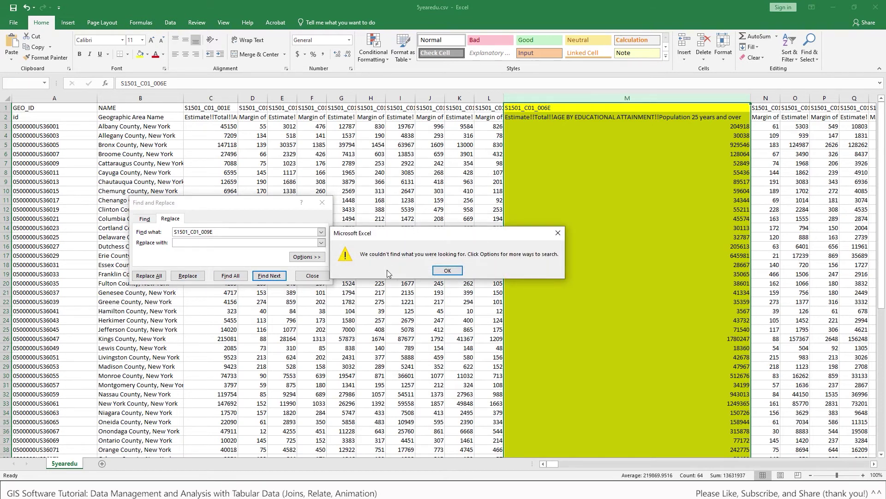
left_click(448, 270)
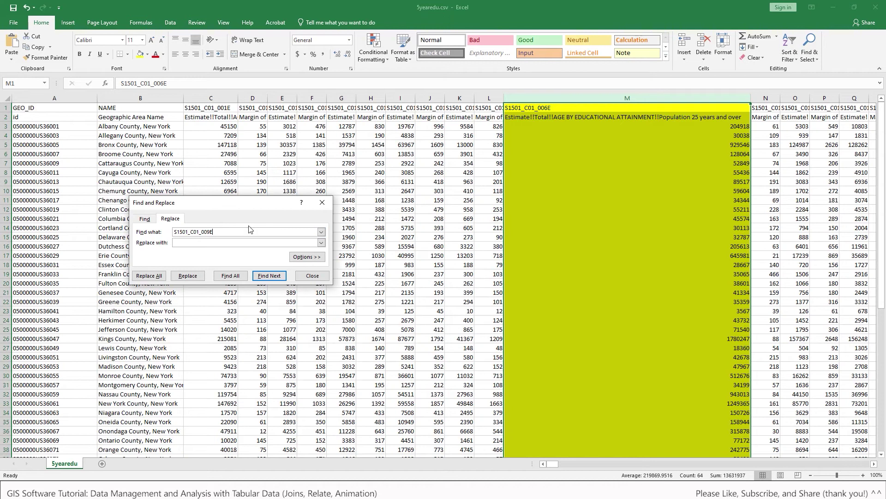
left_click(540, 106)
left_click(269, 275)
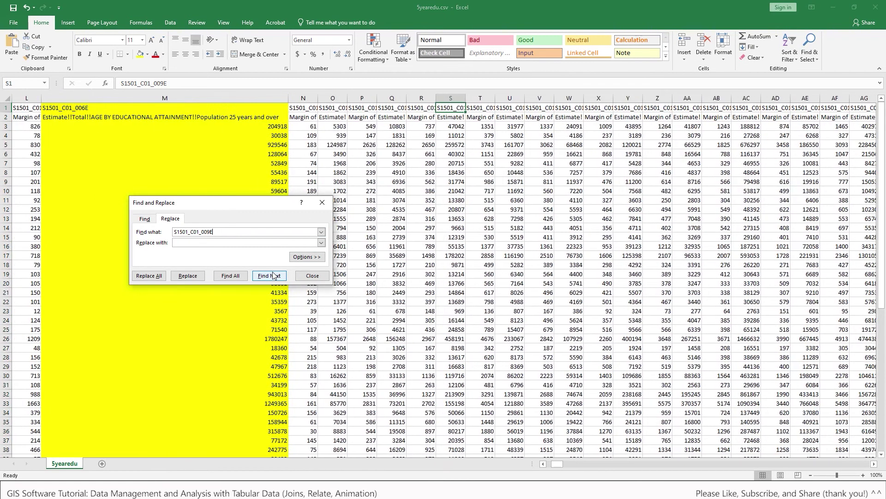
Auto-fit column S, fill it yellow, close Find and Replace, and undo the last change.
left_click_drag(465, 98, 597, 95)
double_click(598, 95)
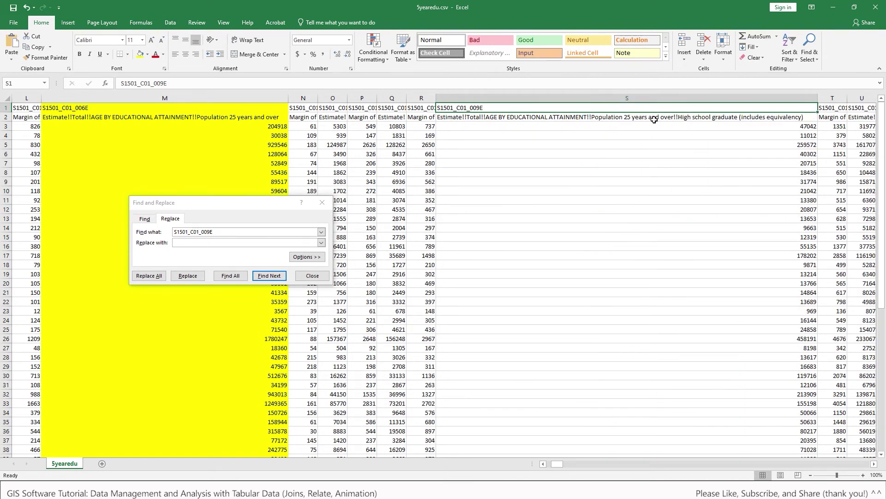
left_click(599, 96)
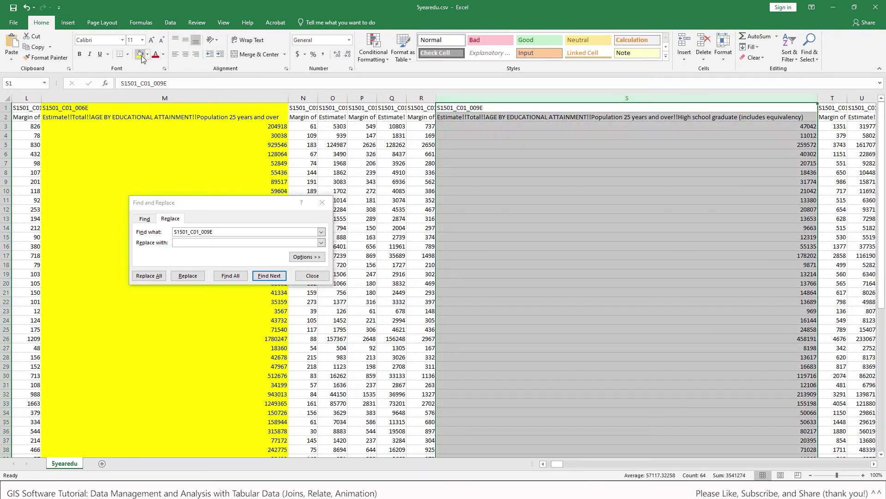
left_click(140, 54)
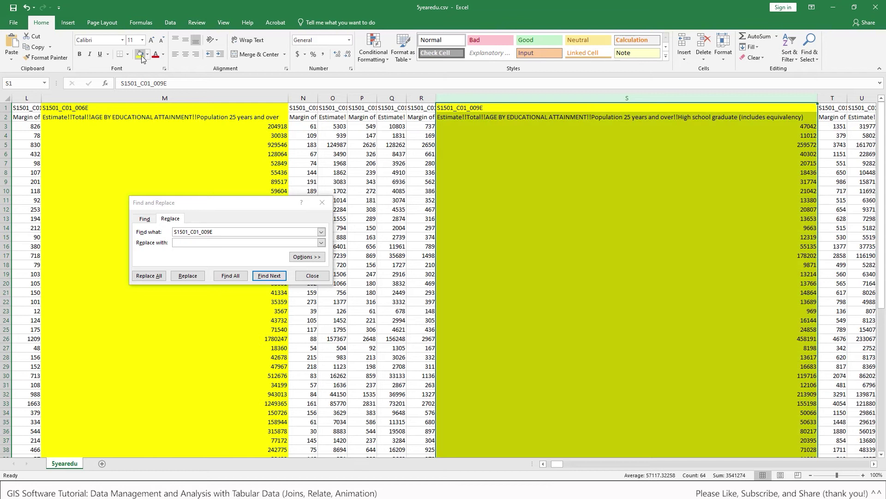
left_click(306, 276)
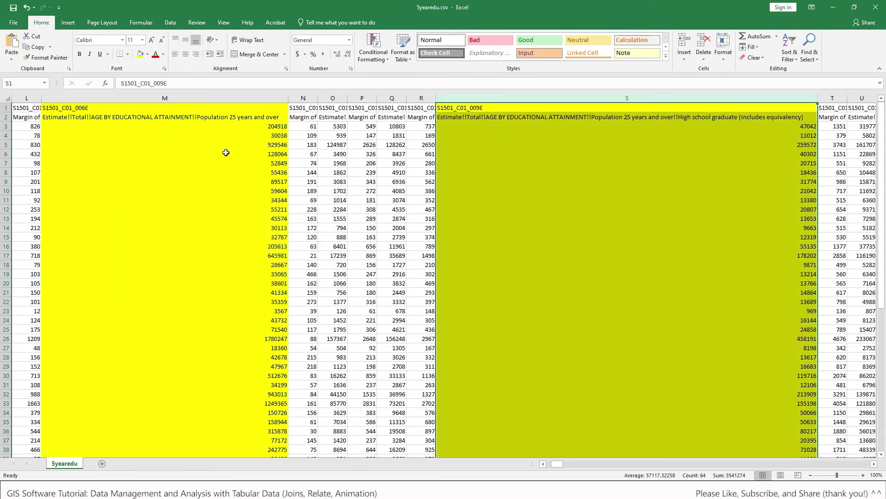
key("ctrl+z")
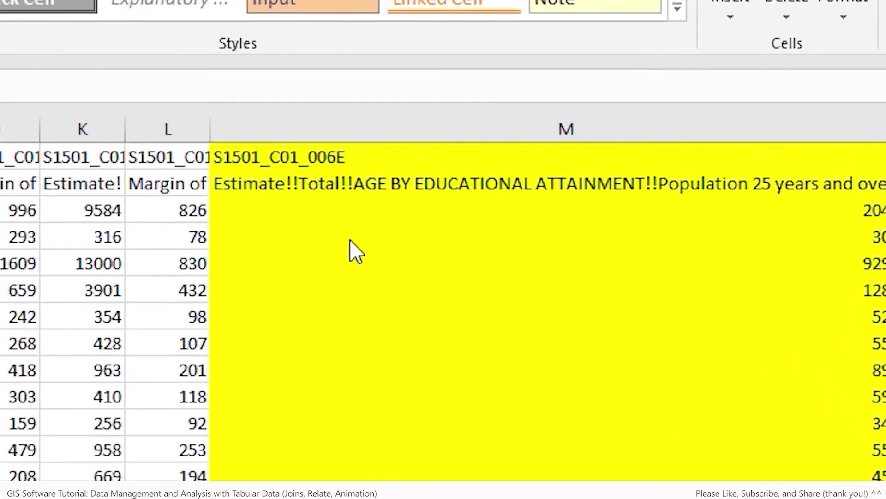
Rename the S1501_C01_006E header in M1 to 'pop'.
left_click(316, 174)
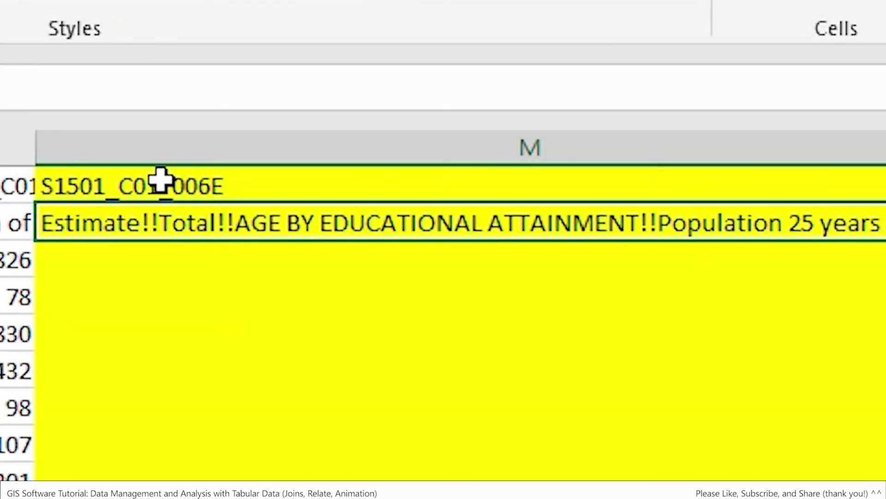
left_click(153, 183)
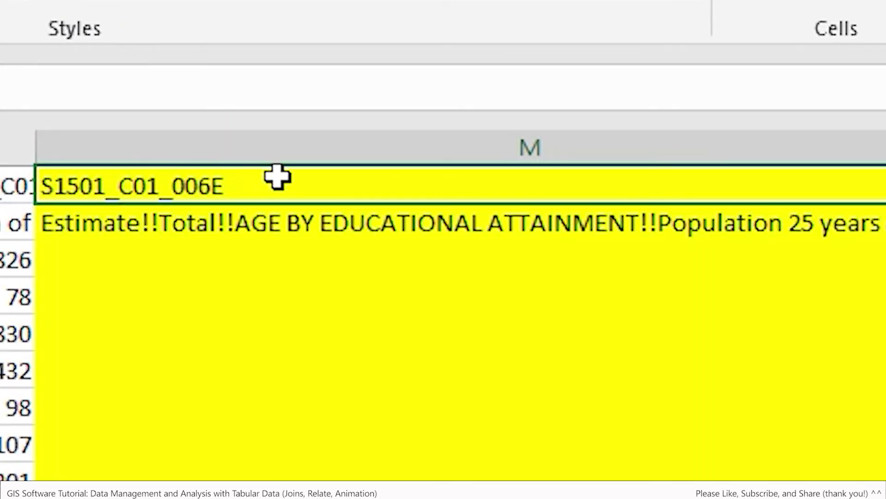
double_click(230, 184)
double_click(159, 183)
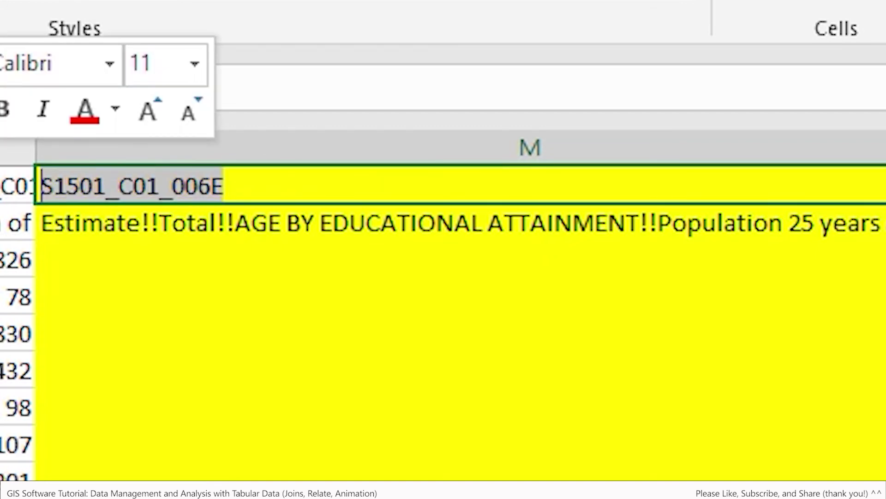
type("pop")
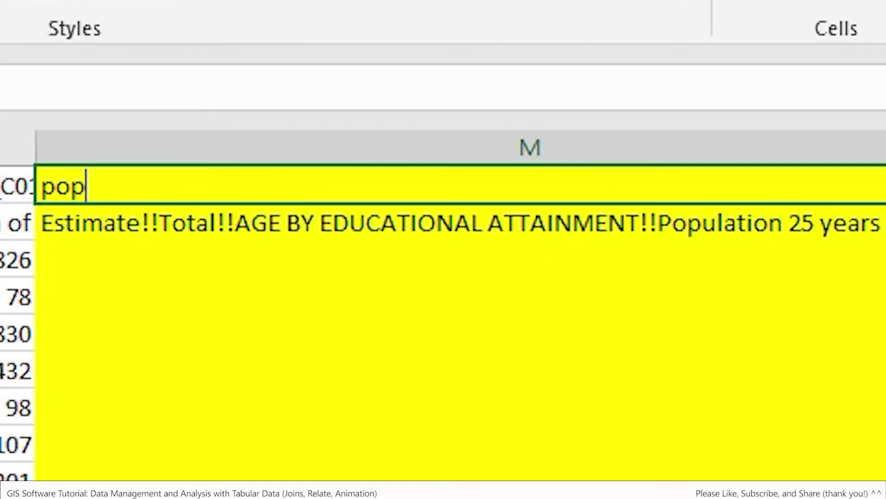
left_click(247, 232)
left_click(270, 187)
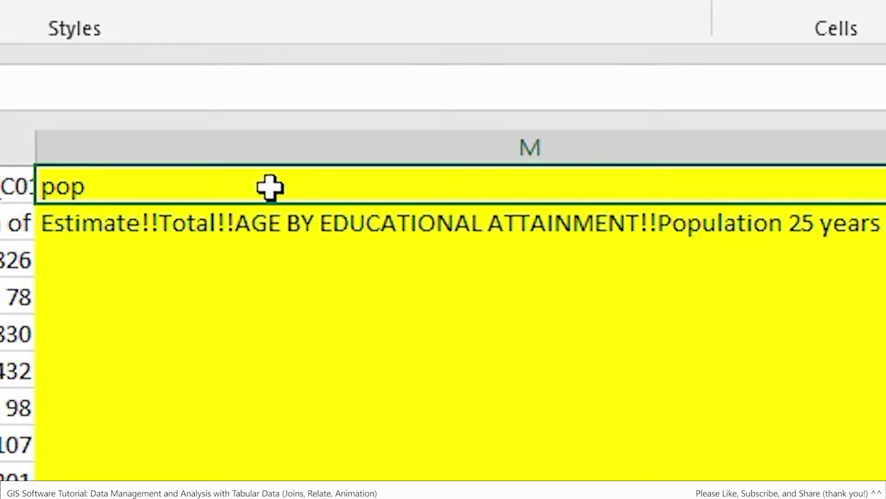
Rename the S1501_C01_009E header to 'high_school', then scroll back and select row 2.
key("Tab")
key("Tab")
key("Tab")
key("Tab")
key("Tab")
key("Tab")
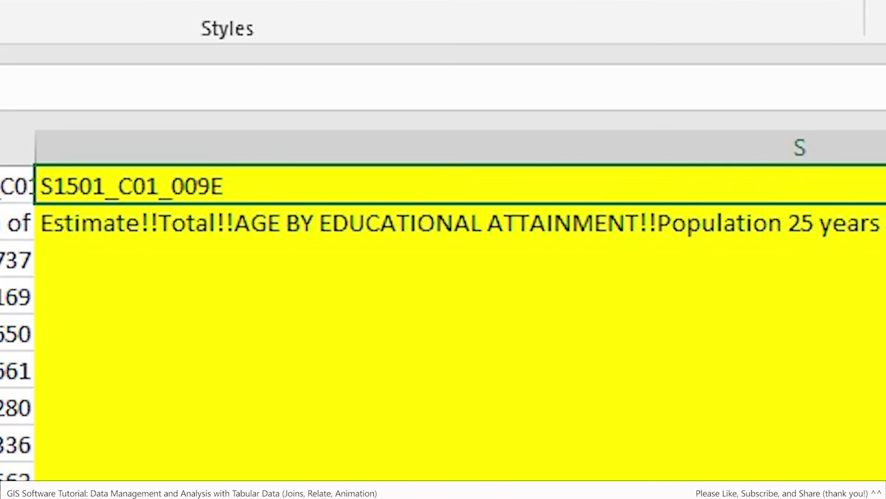
type("high")
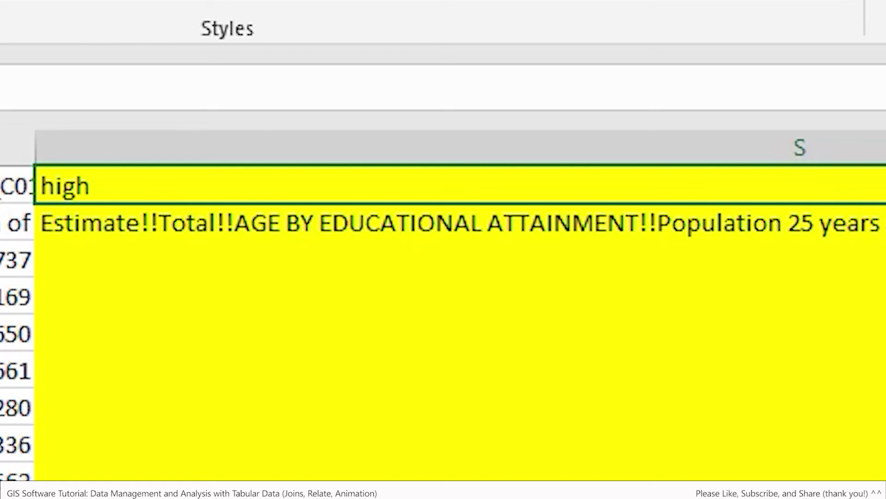
type("_sch")
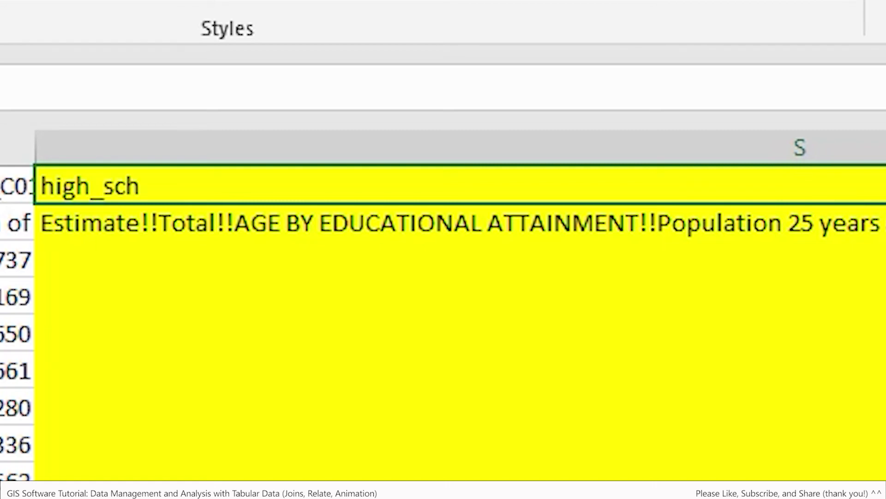
type("ool")
left_click(91, 235)
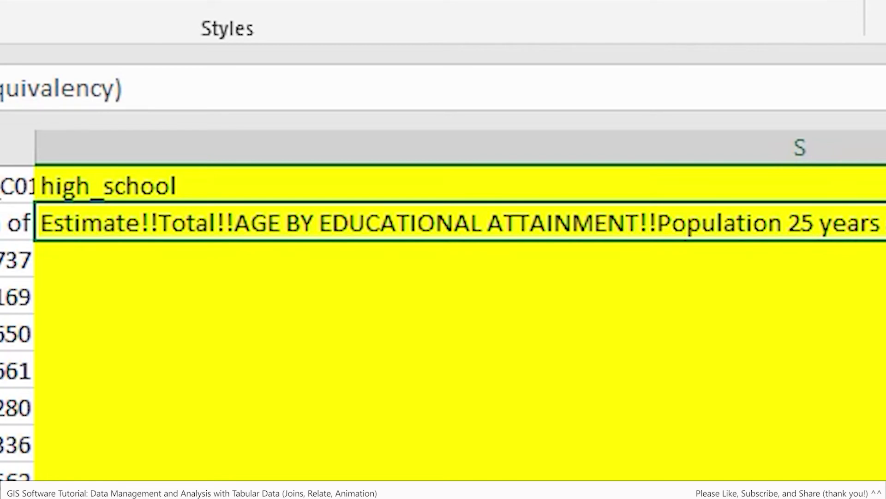
scroll(443, 277, "left", 3)
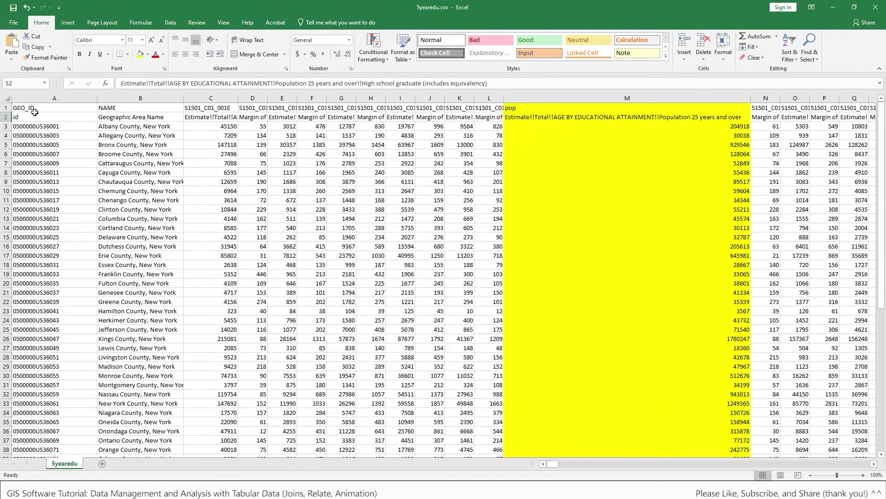
left_click(7, 117)
Delete the descriptive label row 2.
right_click(10, 117)
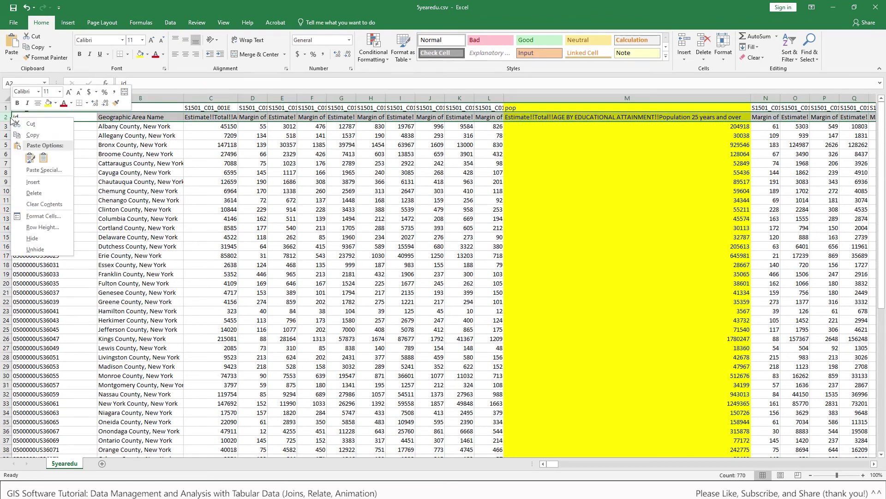
left_click(41, 193)
left_click(41, 109)
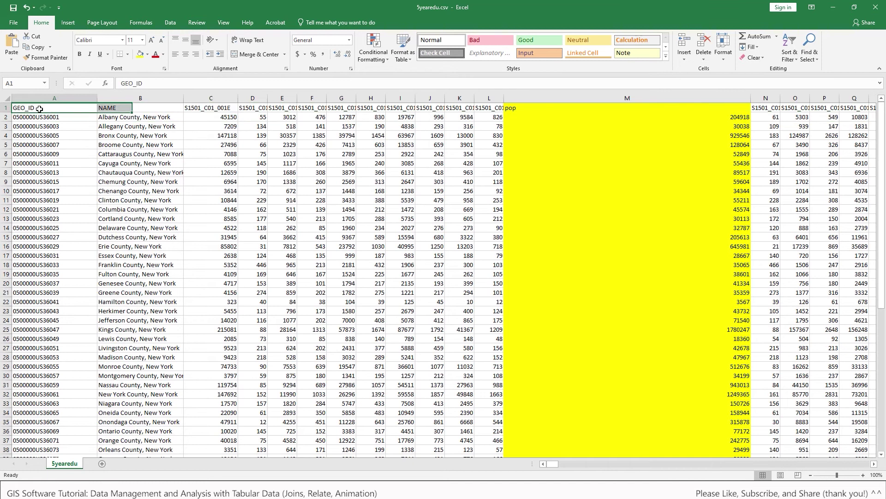
left_click(117, 109)
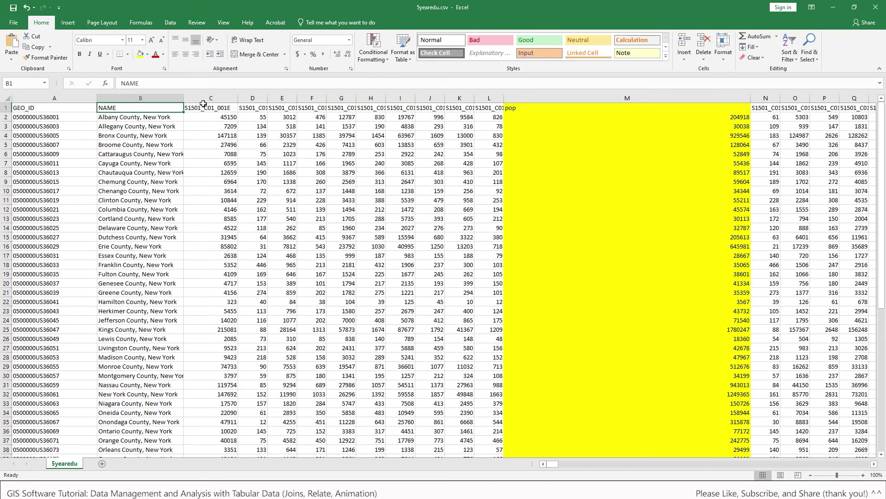
Delete columns C through L, then columns D through H, so pop and high_school follow NAME.
left_click(166, 98)
left_click(202, 98)
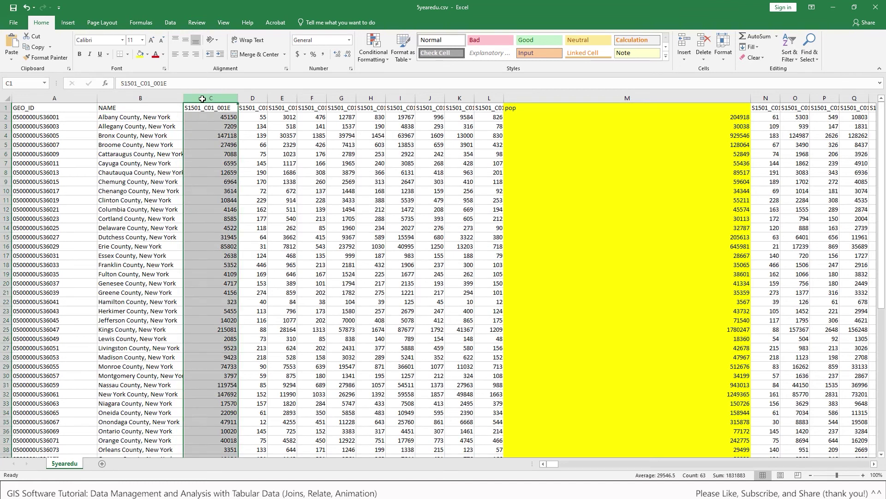
key("shift+Right")
key("shift+Right")
key("shift+Right")
key("shift+Right")
key("shift+Right")
key("shift+Right")
key("shift+Right")
key("shift+Right")
key("shift+Right")
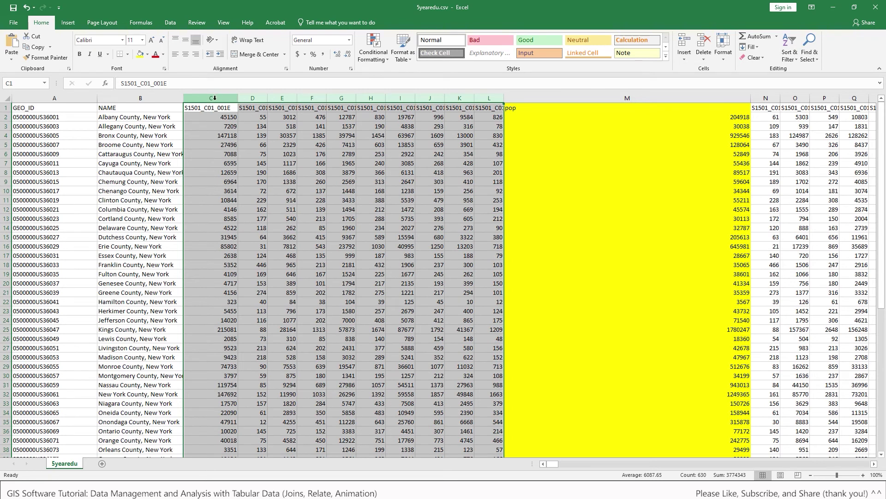
right_click(215, 97)
left_click(250, 176)
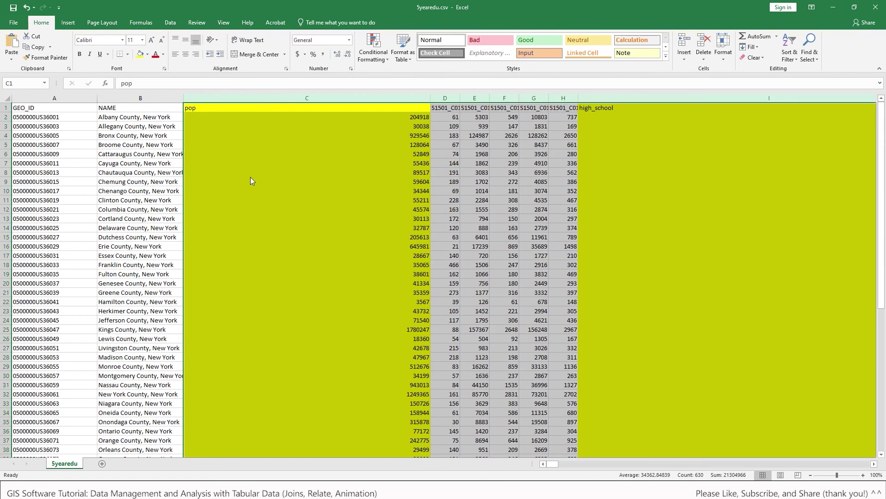
left_click(447, 98)
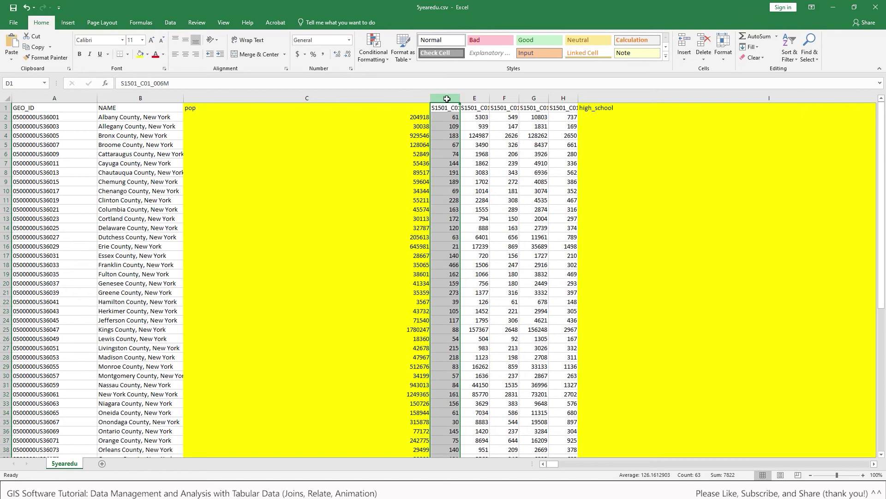
key("shift+Right")
key("shift+Right")
key("shift+Right")
key("shift+Right")
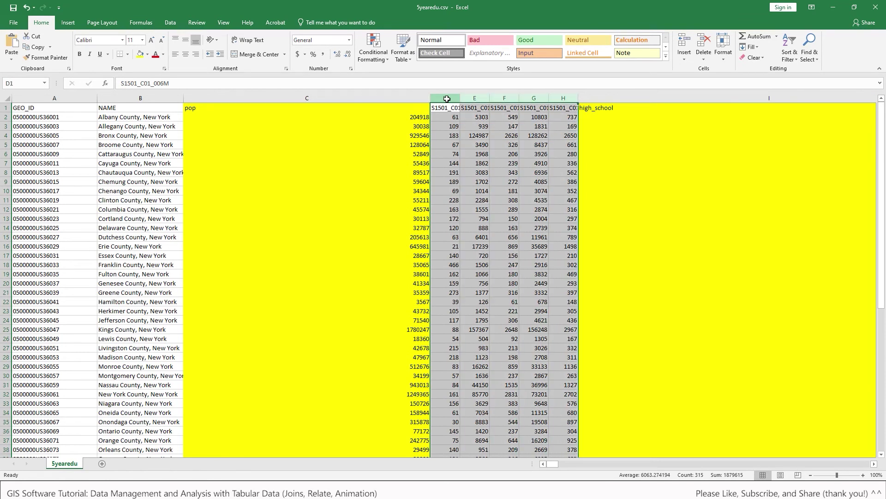
right_click(446, 98)
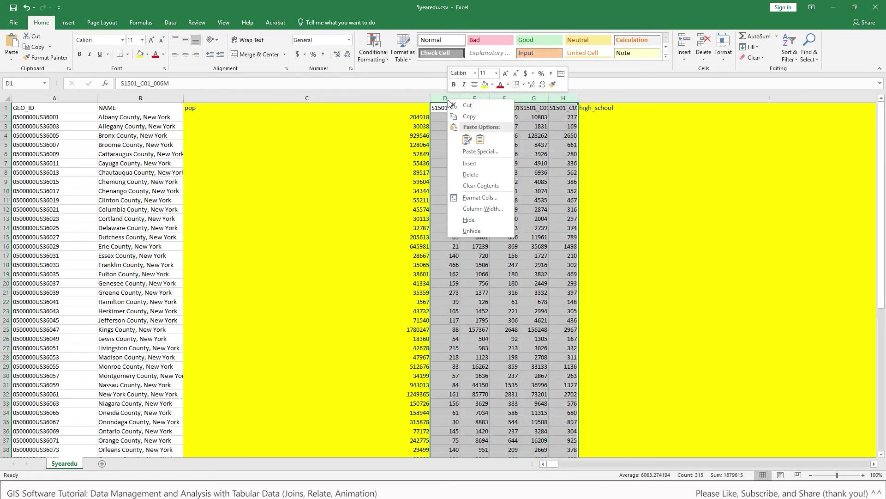
left_click(483, 176)
Delete every column after high_school, starting from column E.
left_click(825, 98)
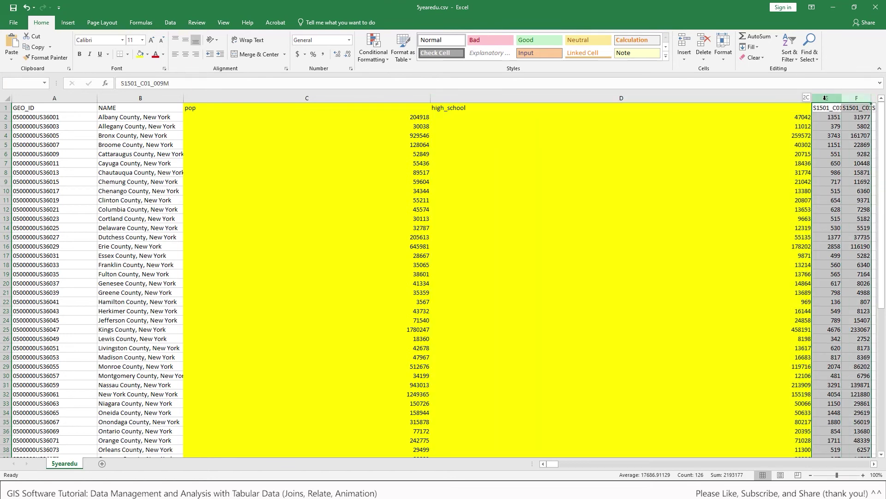
left_click_drag(812, 98, 824, 98)
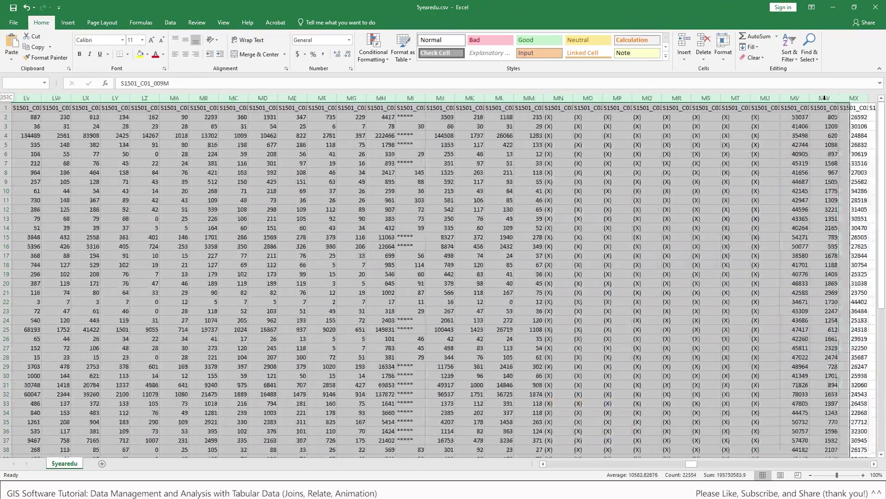
left_click_drag(825, 98, 825, 97)
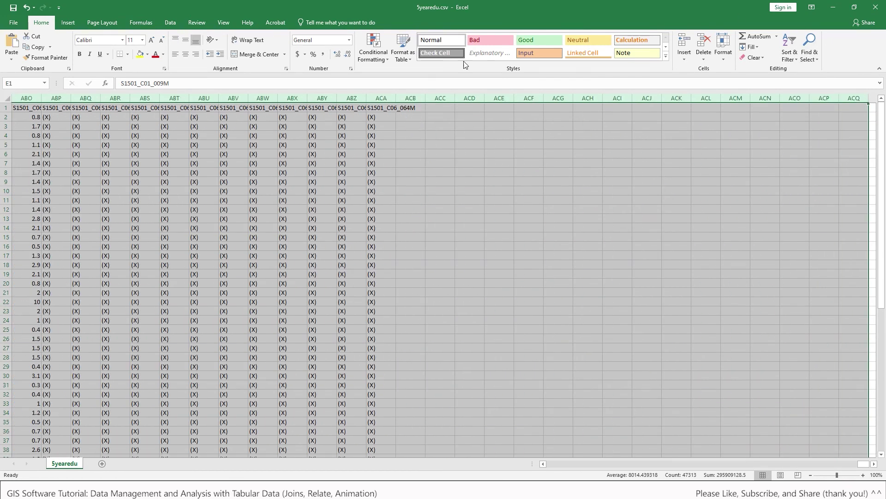
right_click(382, 99)
left_click(408, 177)
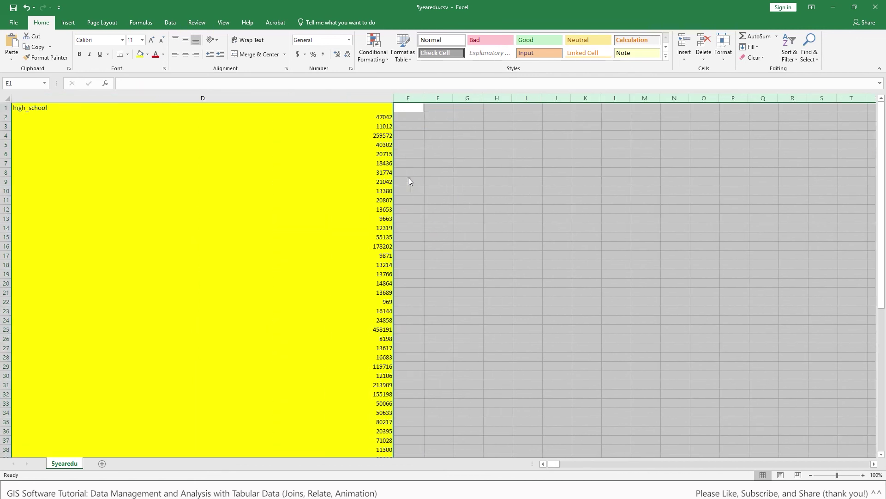
Auto-fit the high_school and pop columns, then select Albany County, New York to inspect it.
double_click(392, 98)
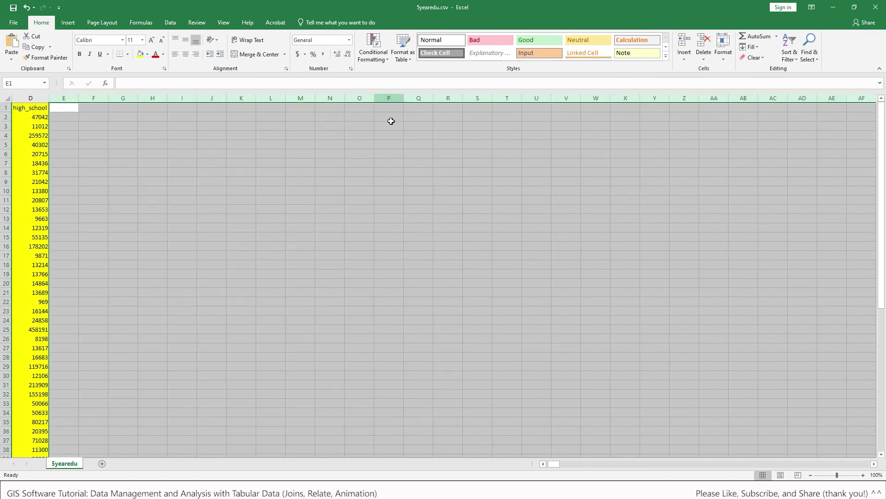
left_click_drag(551, 464, 548, 464)
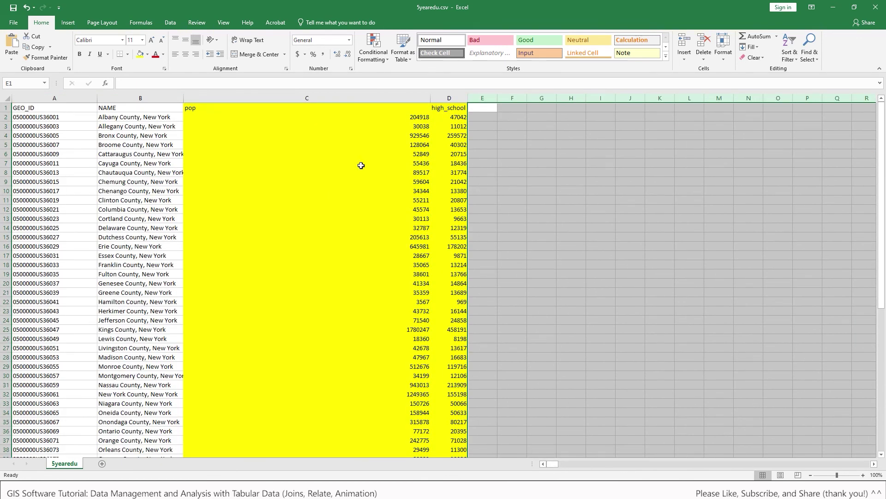
double_click(430, 99)
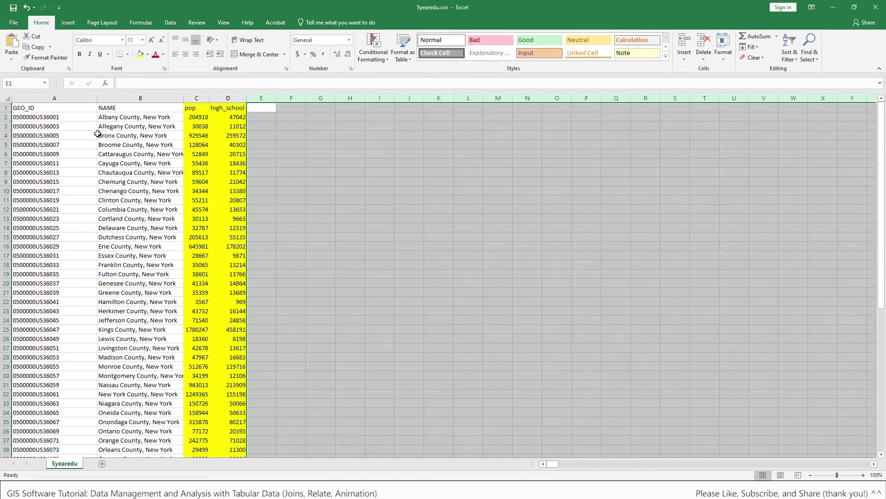
left_click(122, 116)
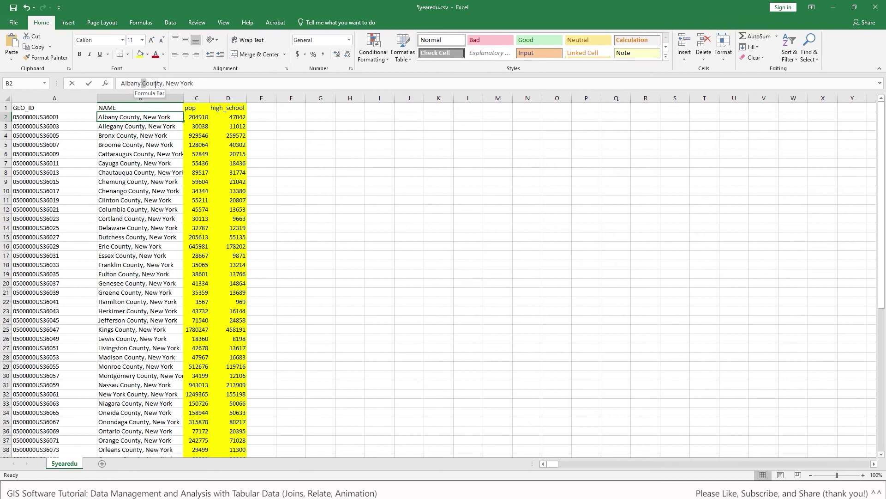
Replace ' County, New York' with nothing in all names, making 62 replacements.
left_click_drag(155, 84, 196, 83)
key("ctrl+c")
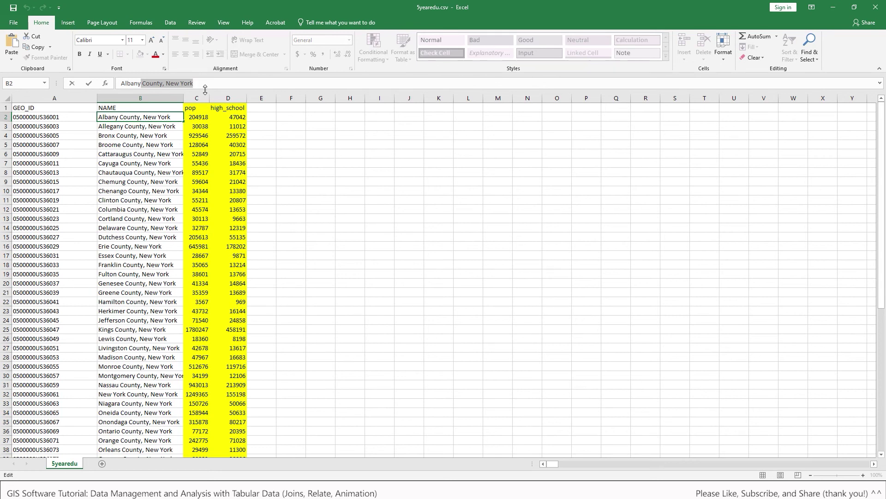
key("Escape")
key("ctrl+h")
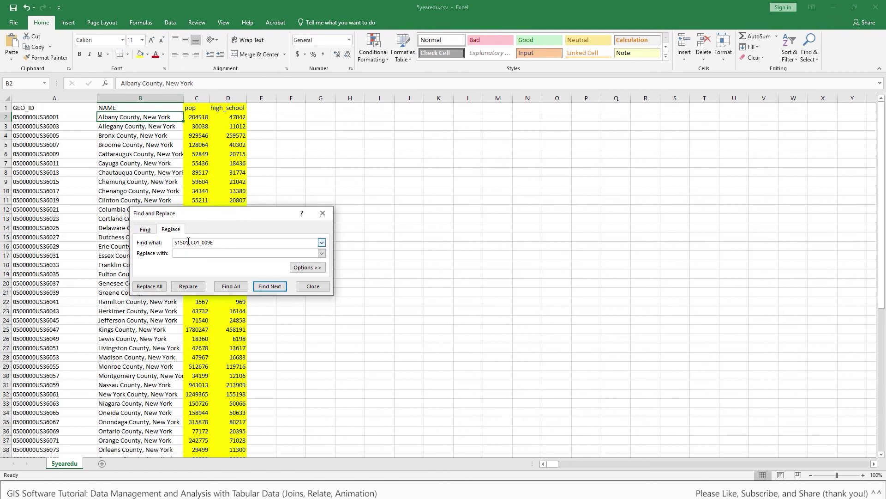
left_click_drag(225, 244, 172, 244)
key("ctrl+v")
left_click(150, 287)
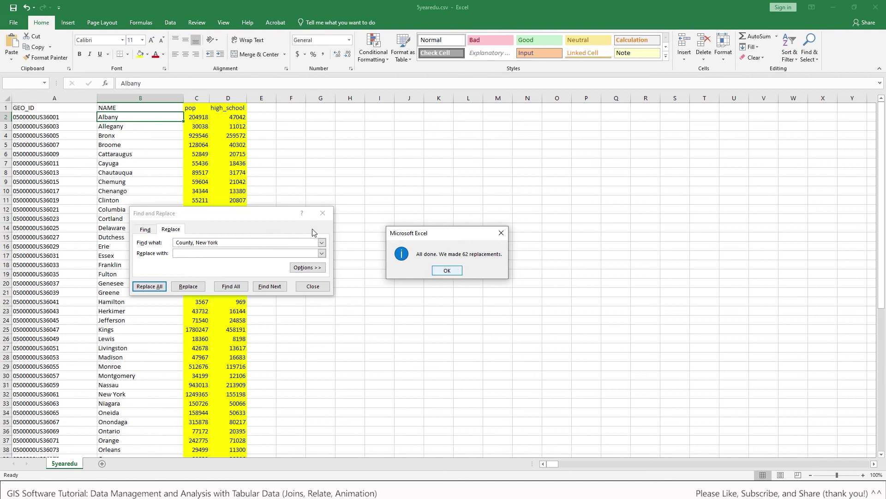
left_click(450, 271)
left_click(319, 286)
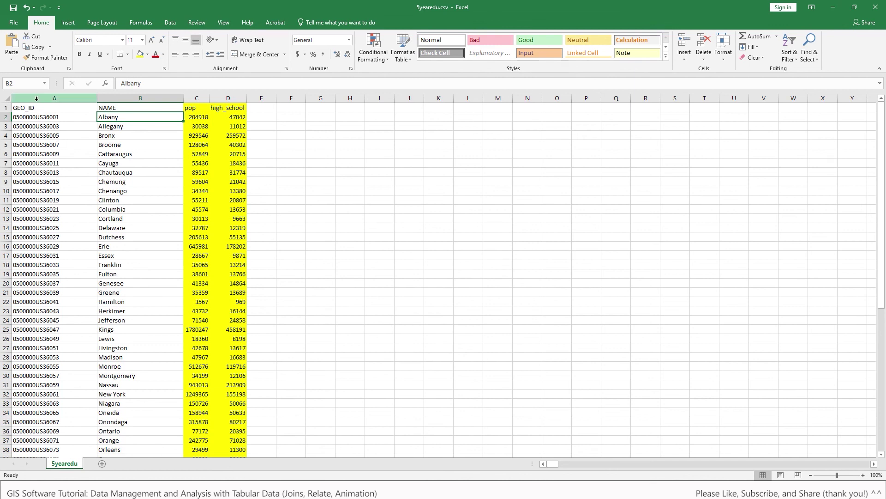
Save the trimmed 5yearedu.csv and close its window.
left_click_drag(97, 117, 142, 119)
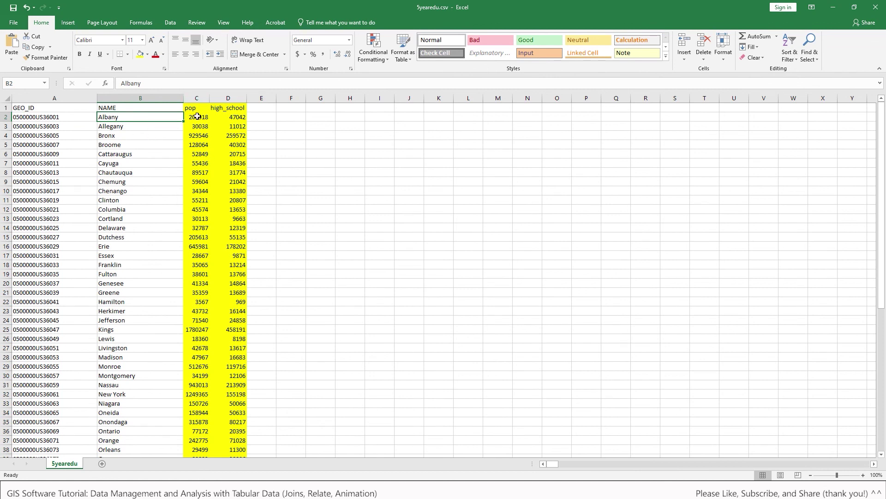
left_click(13, 10)
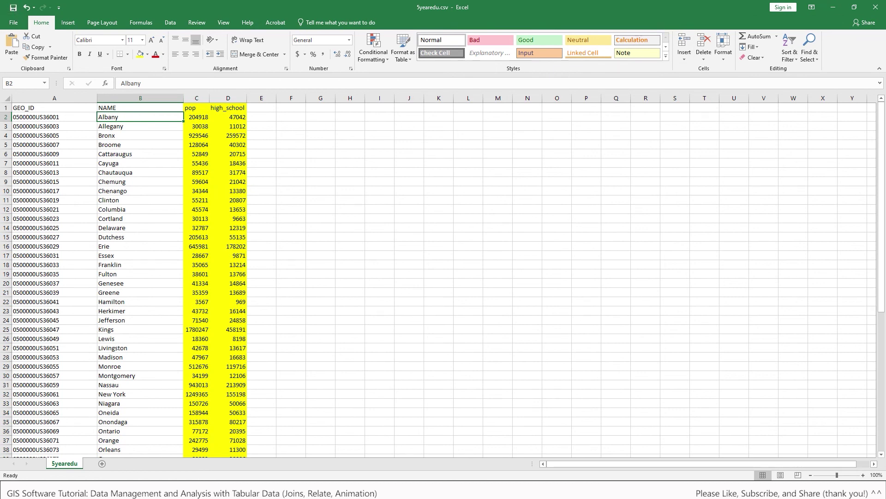
left_click(879, 6)
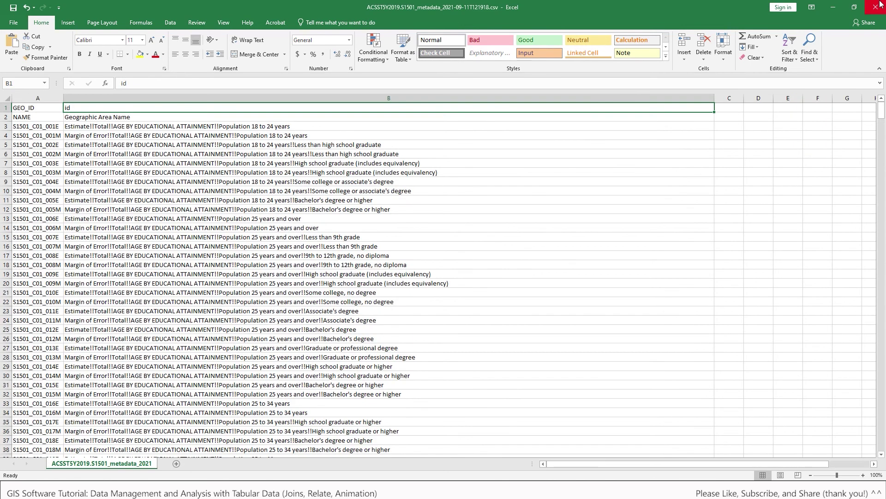